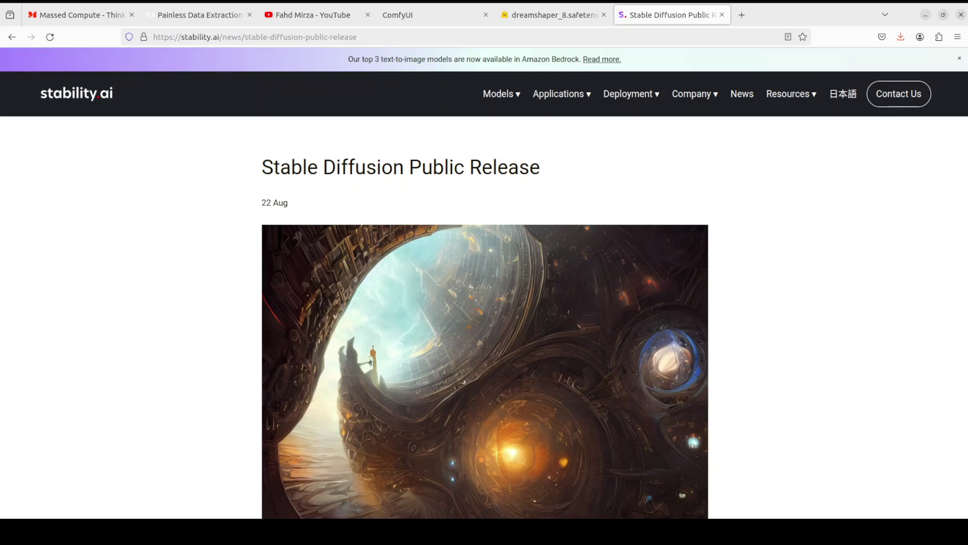
# Step: Look through the open Massed Compute, Stable Diffusion release, ComfyUI and YouTube channel pages, ending on the empty ComfyUI canvas
pyautogui.click(96, 15)
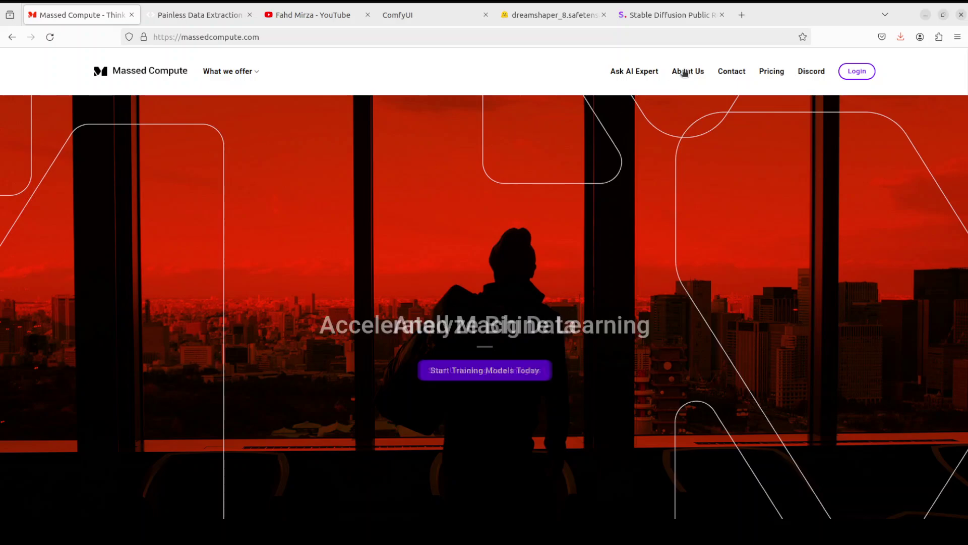
pyautogui.click(667, 16)
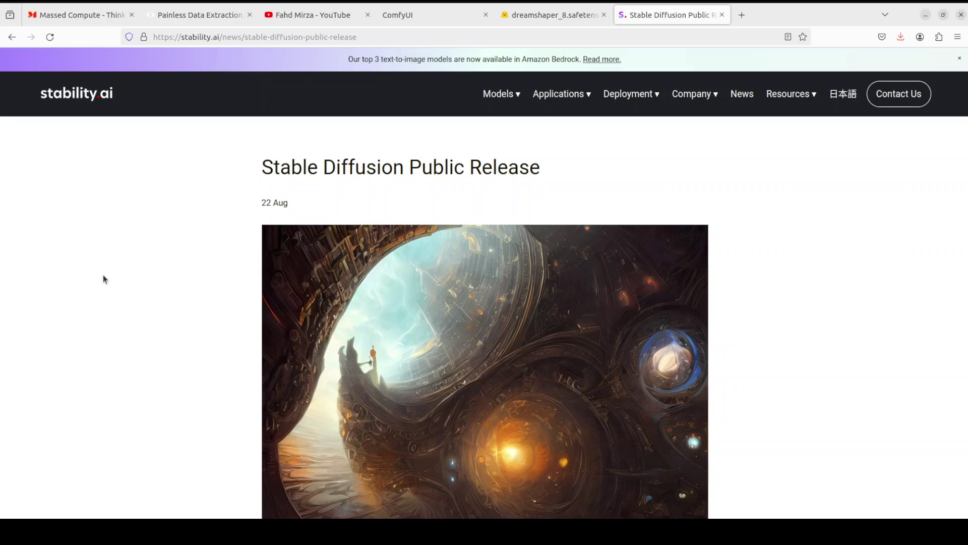
pyautogui.click(428, 10)
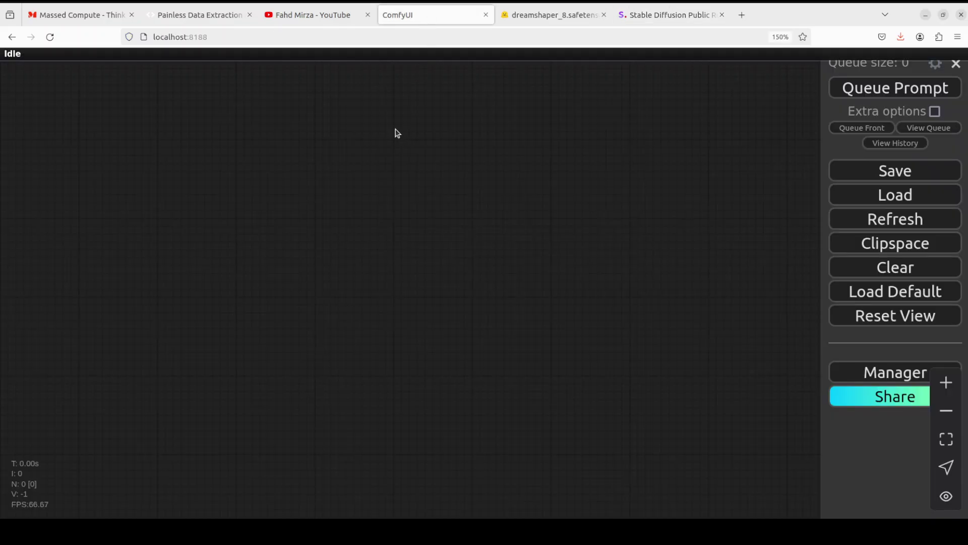
pyautogui.click(324, 16)
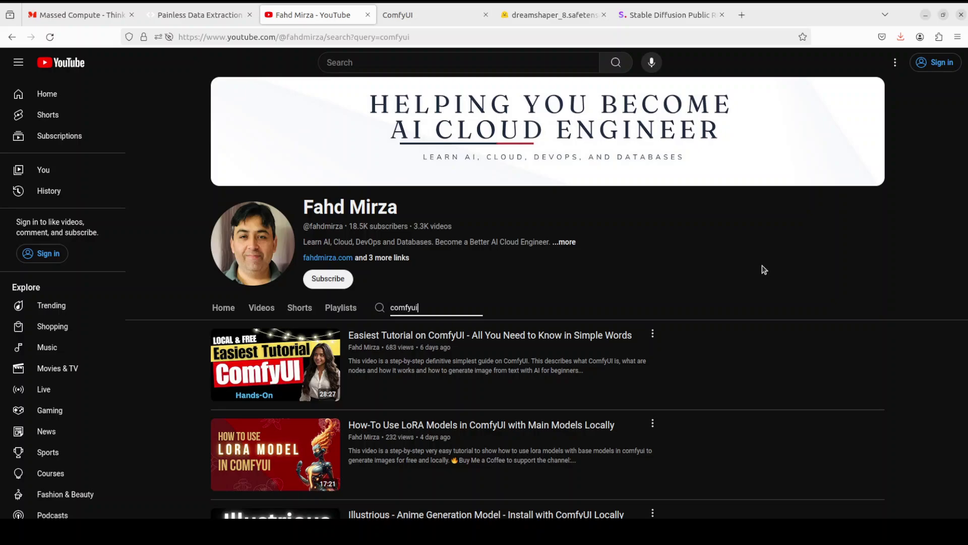
pyautogui.click(448, 17)
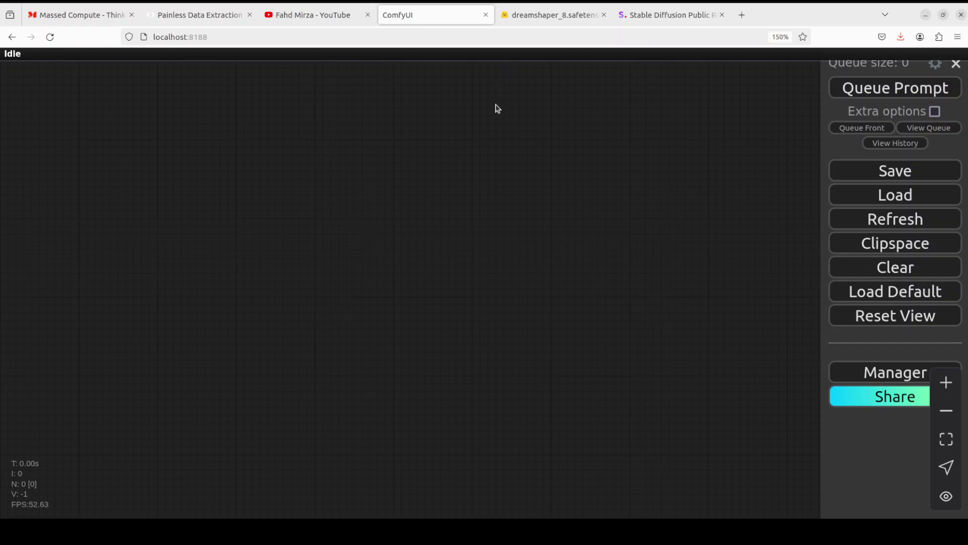
# Step: Switch to Hugging Face and search its models for "dreamshaper", closing the suggestions without opening one
pyautogui.click(551, 17)
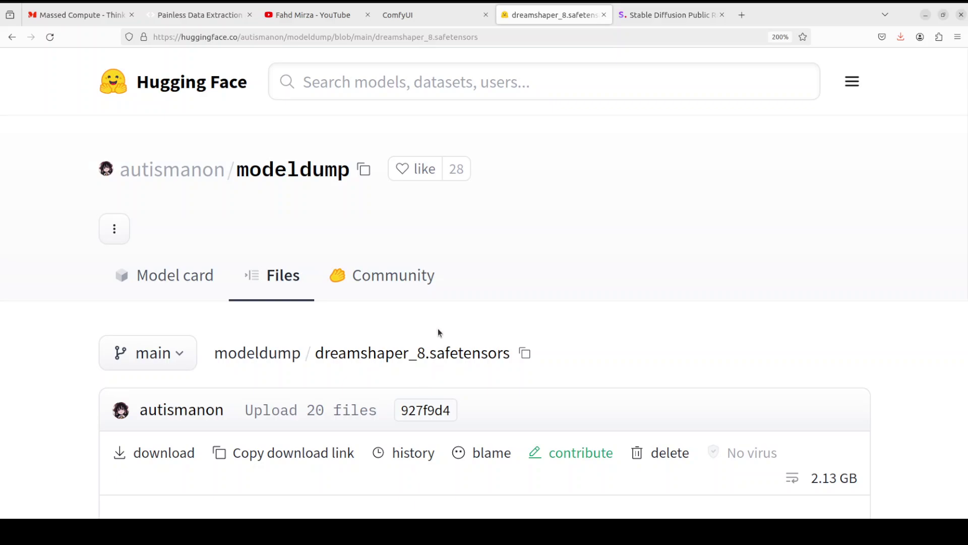
pyautogui.click(388, 82)
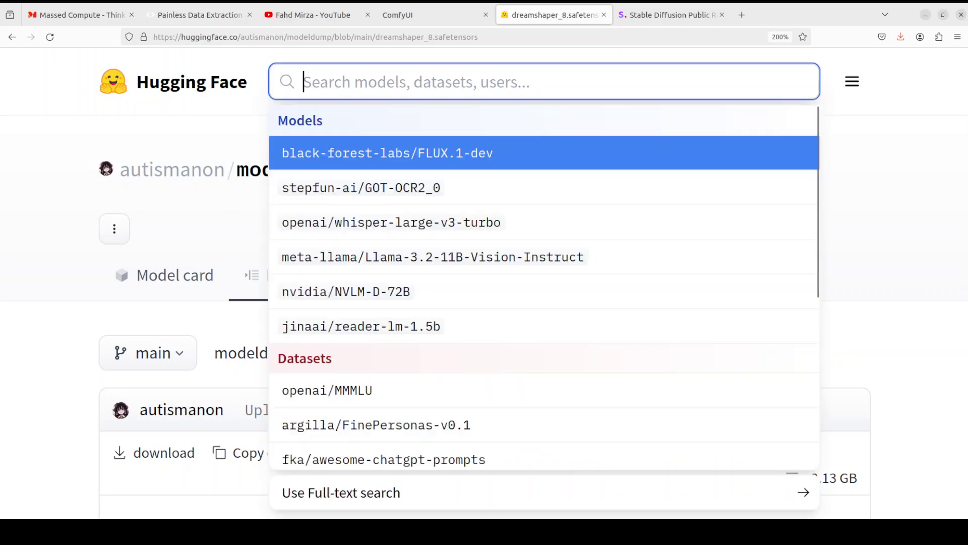
pyautogui.write('dreamshaper')
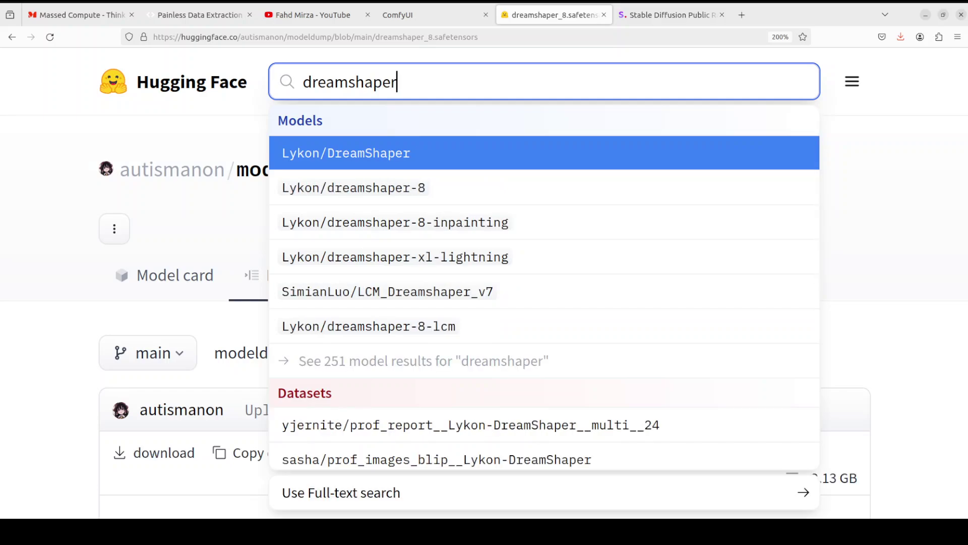
pyautogui.click(52, 206)
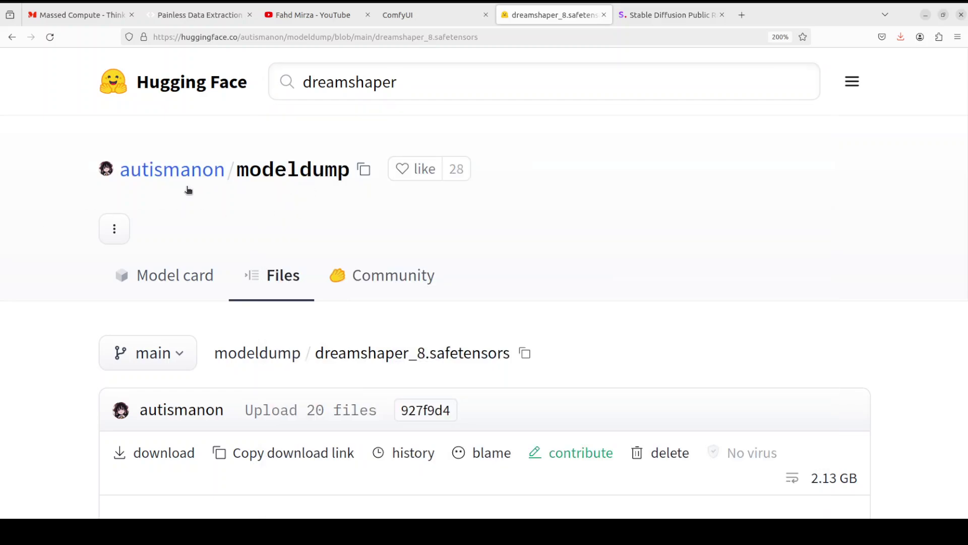
# Step: Check the save location for dreamshaper_8.safetensors in ComfyUI/models/checkpoints and cancel without saving the file
pyautogui.scroll(-5, 388, 363)
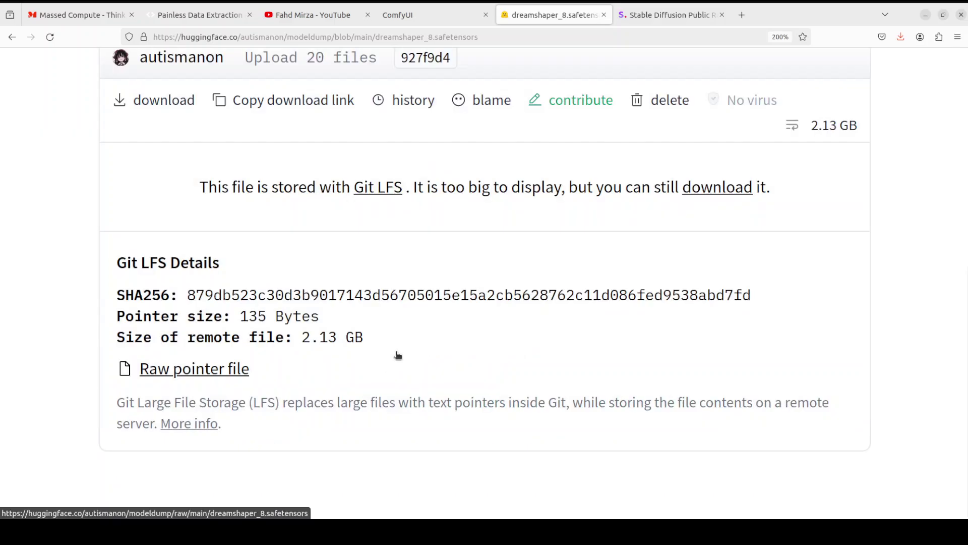
pyautogui.scroll(4, 374, 344)
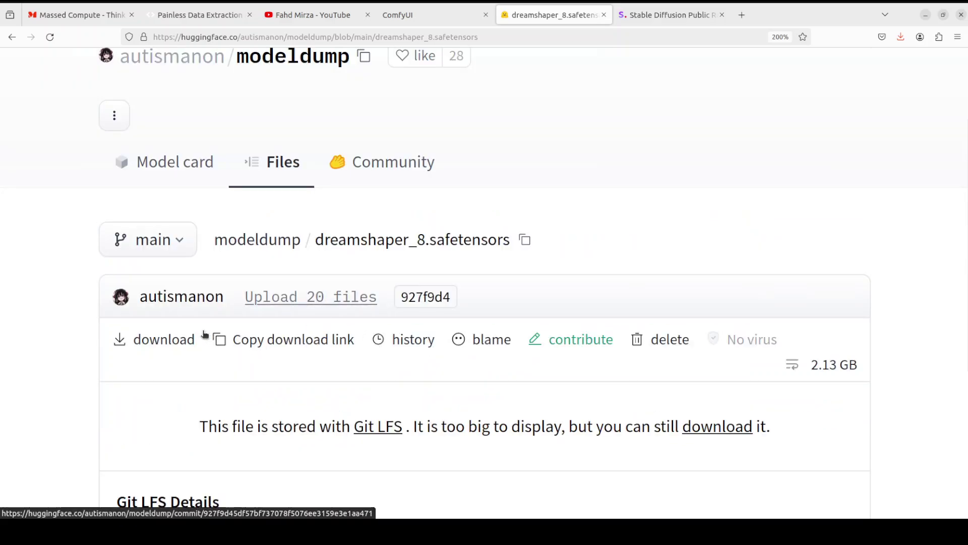
pyautogui.rightClick(167, 343)
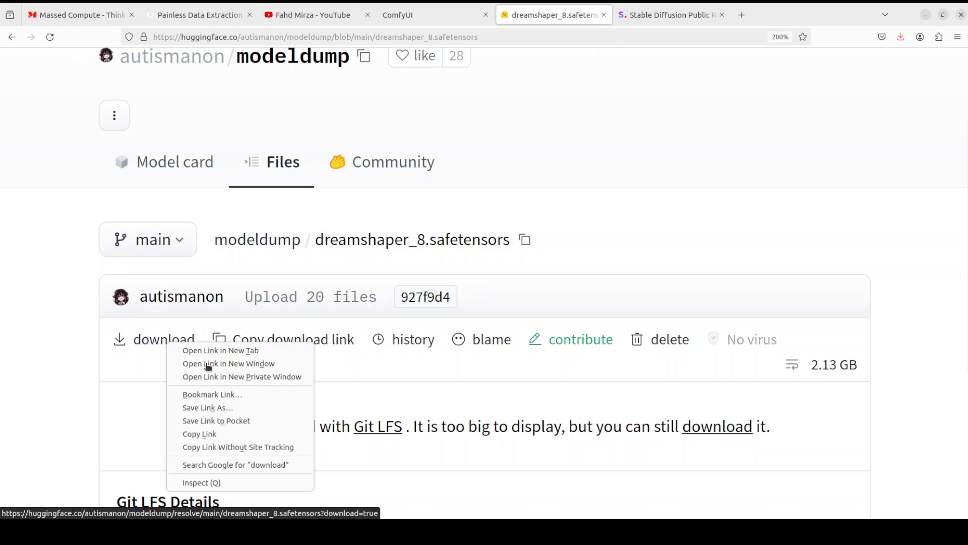
pyautogui.click(211, 407)
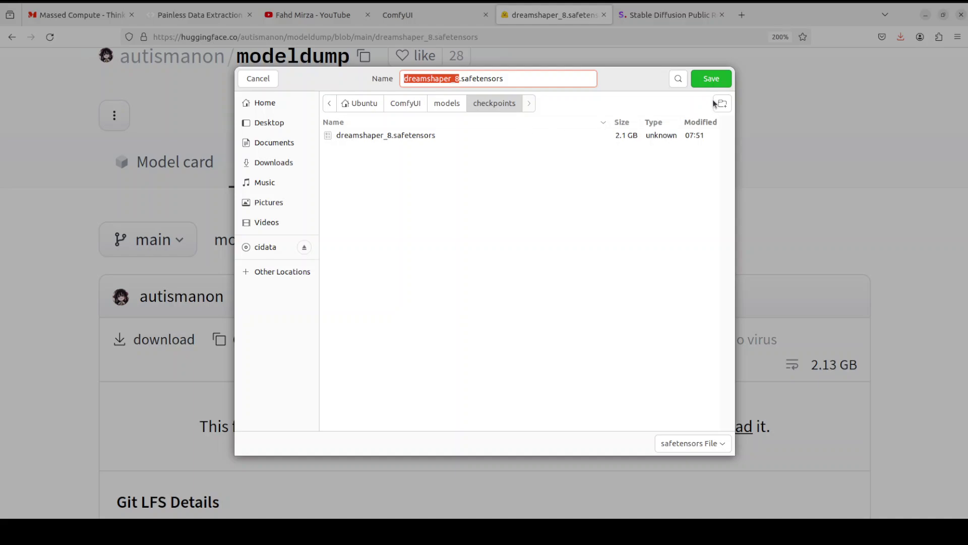
pyautogui.click(256, 79)
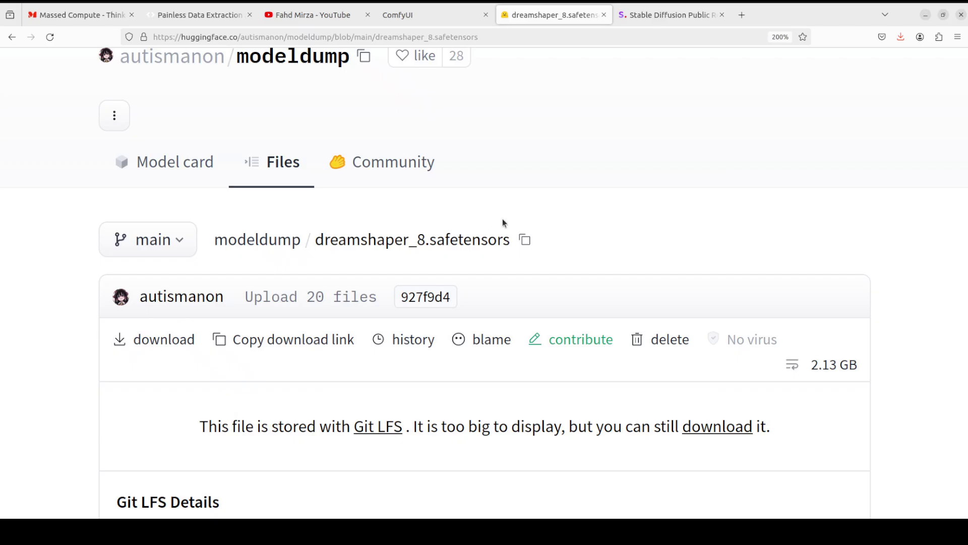
# Step: In ComfyUI, add a Load Checkpoint node to the empty canvas and place it near the canvas's upper-left corner
pyautogui.click(438, 14)
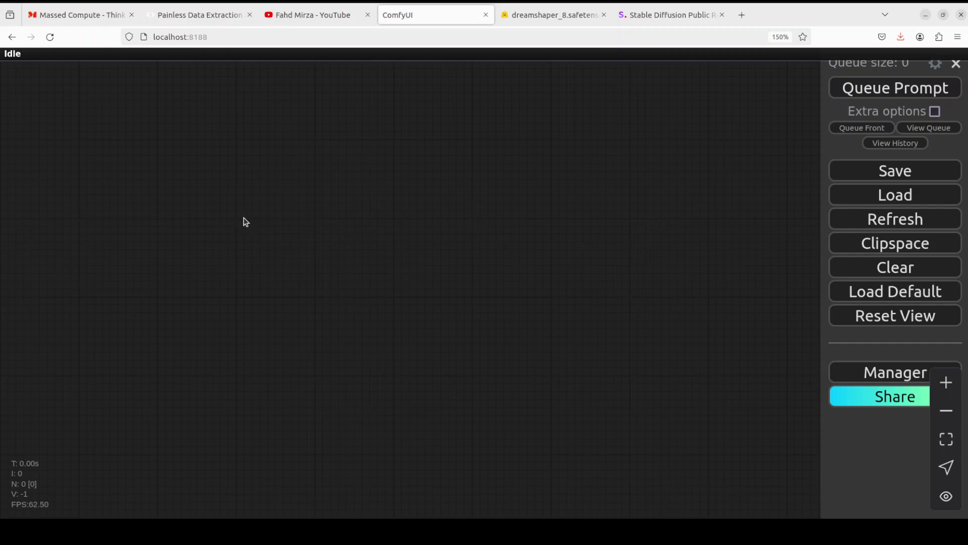
pyautogui.doubleClick(105, 165)
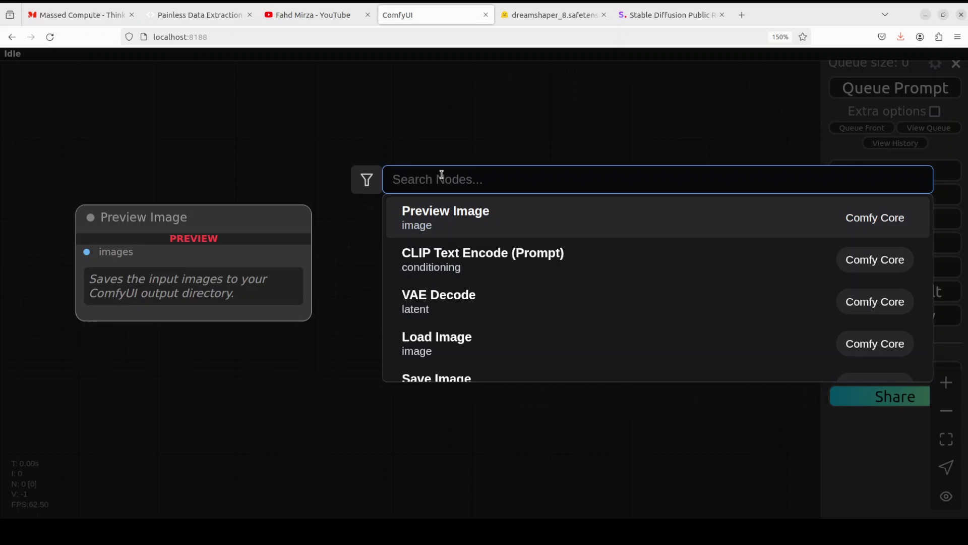
pyautogui.write('check')
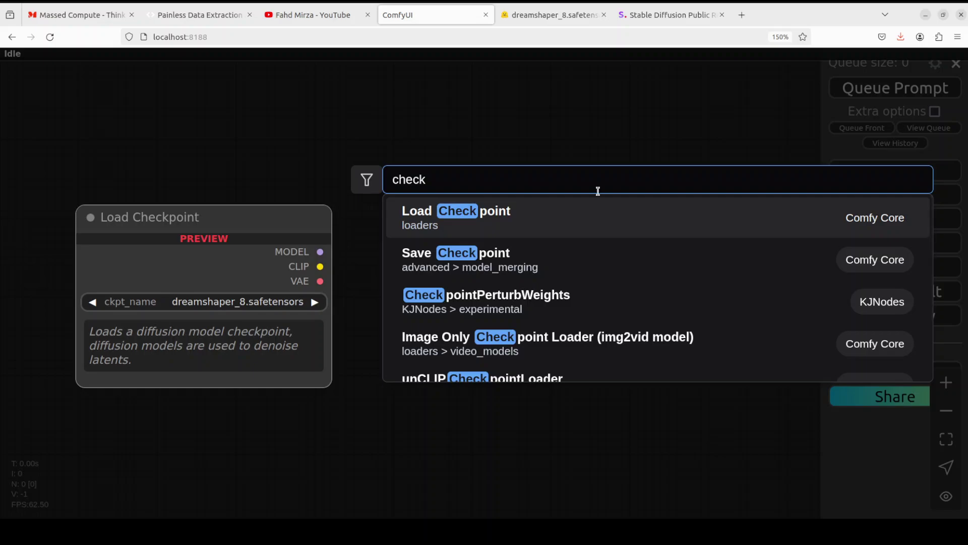
pyautogui.click(518, 216)
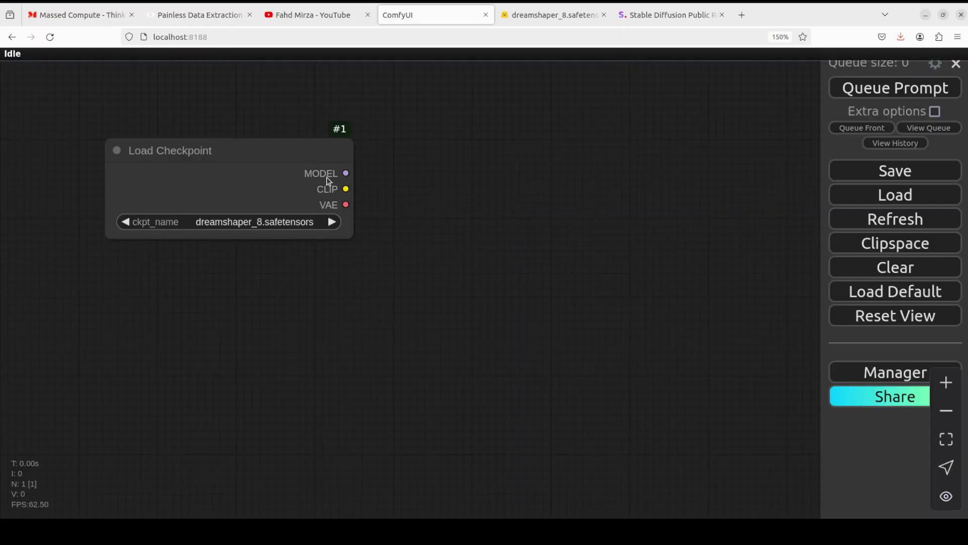
pyautogui.moveTo(237, 150); pyautogui.dragTo(207, 146)
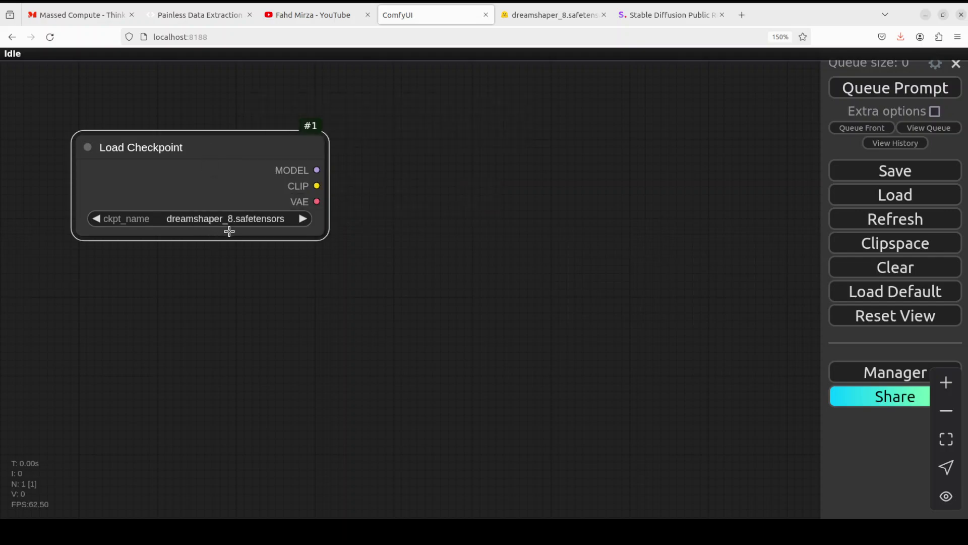
pyautogui.moveTo(199, 140); pyautogui.dragTo(177, 122)
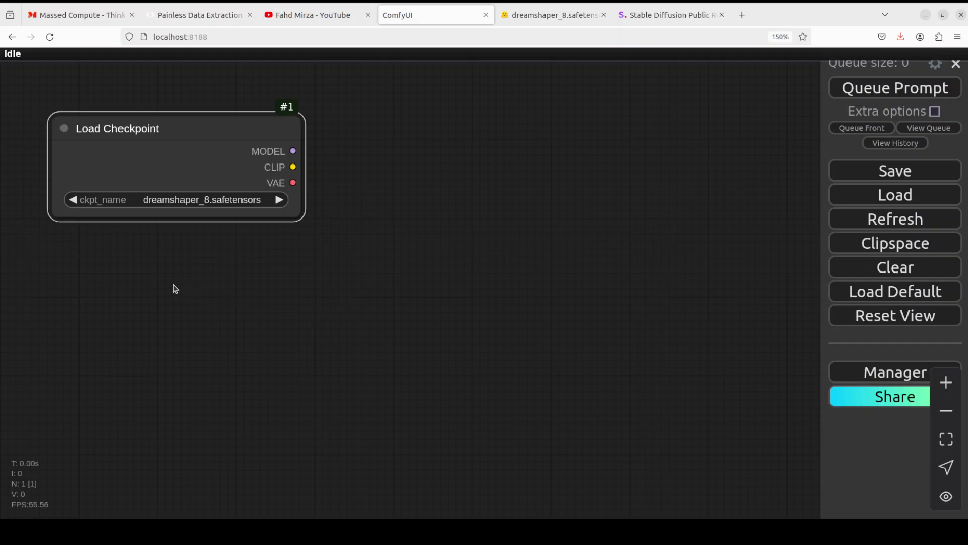
# Step: Add a Load Image node, arrange it directly below the Load Checkpoint node, and shrink it
pyautogui.click(157, 287)
pyautogui.doubleClick(157, 287)
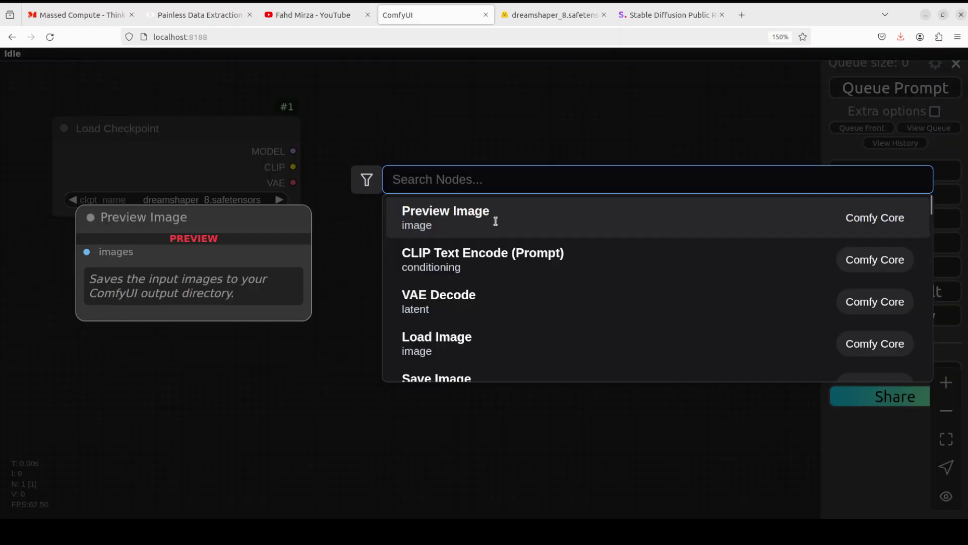
pyautogui.click(451, 339)
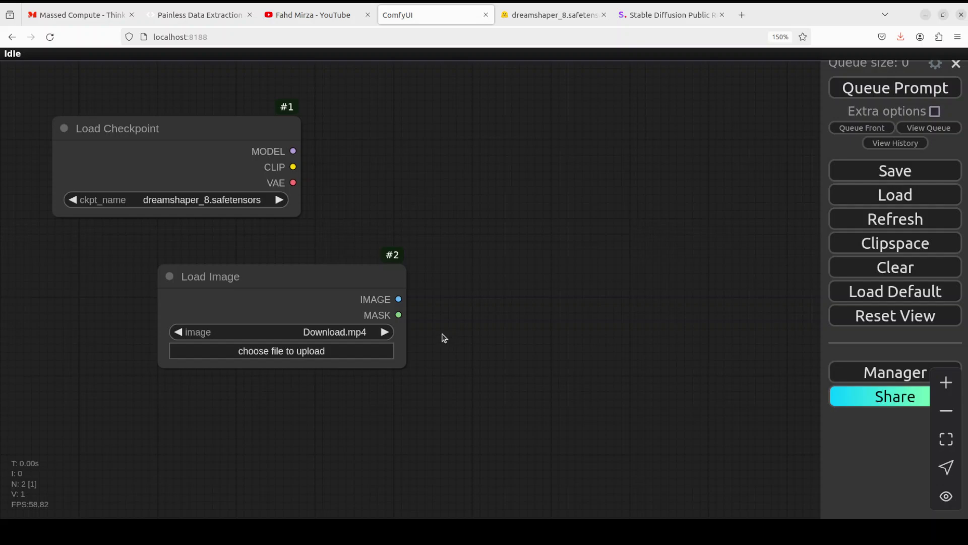
pyautogui.moveTo(302, 278); pyautogui.dragTo(200, 233)
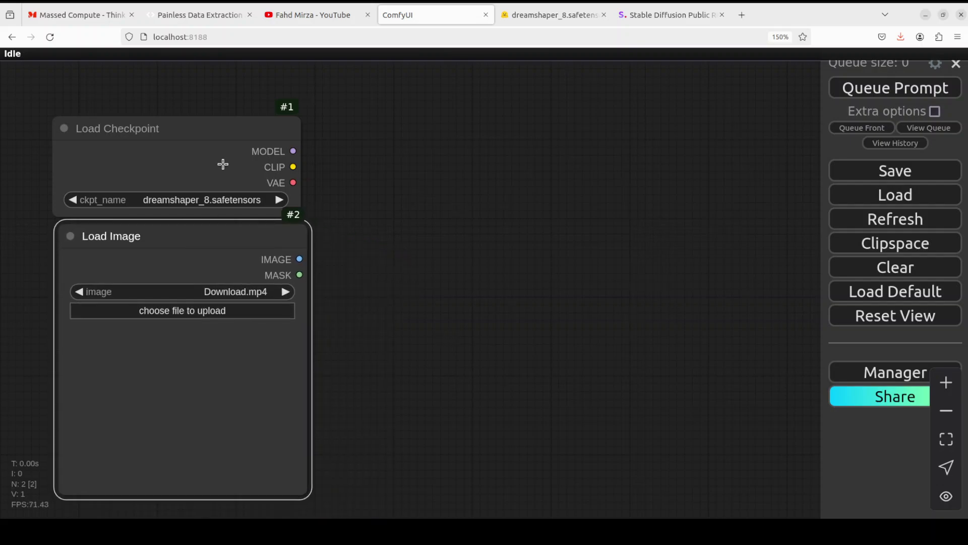
pyautogui.moveTo(192, 126); pyautogui.dragTo(168, 91)
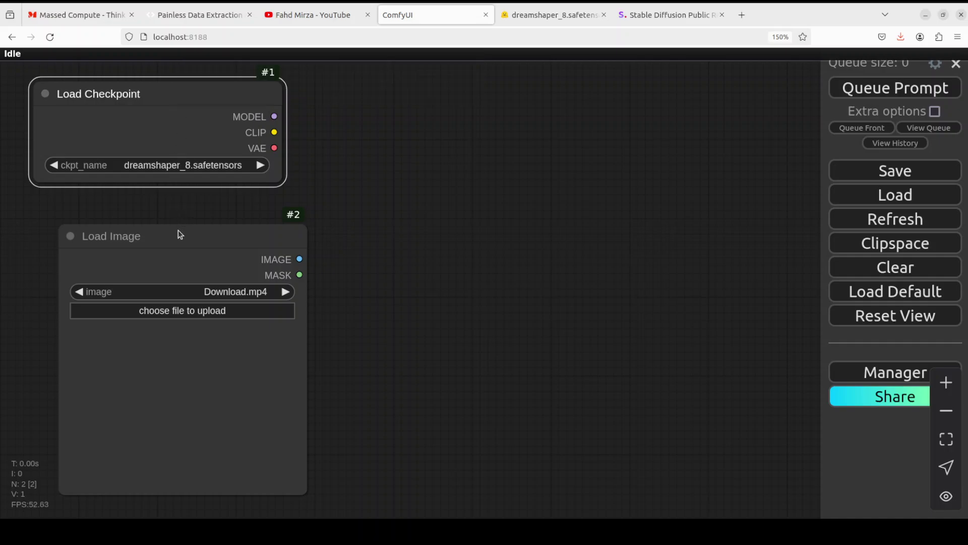
pyautogui.moveTo(177, 234); pyautogui.dragTo(153, 207)
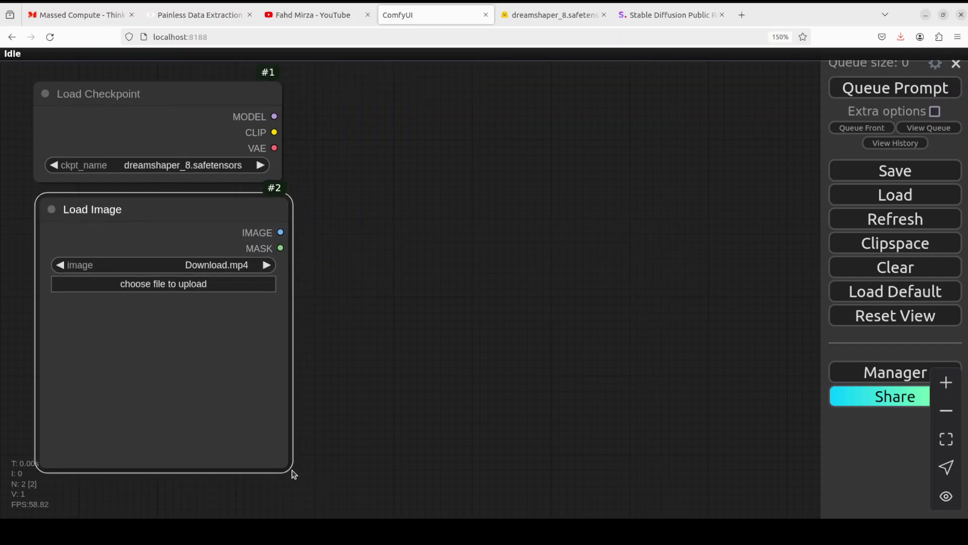
pyautogui.moveTo(290, 464); pyautogui.dragTo(266, 411)
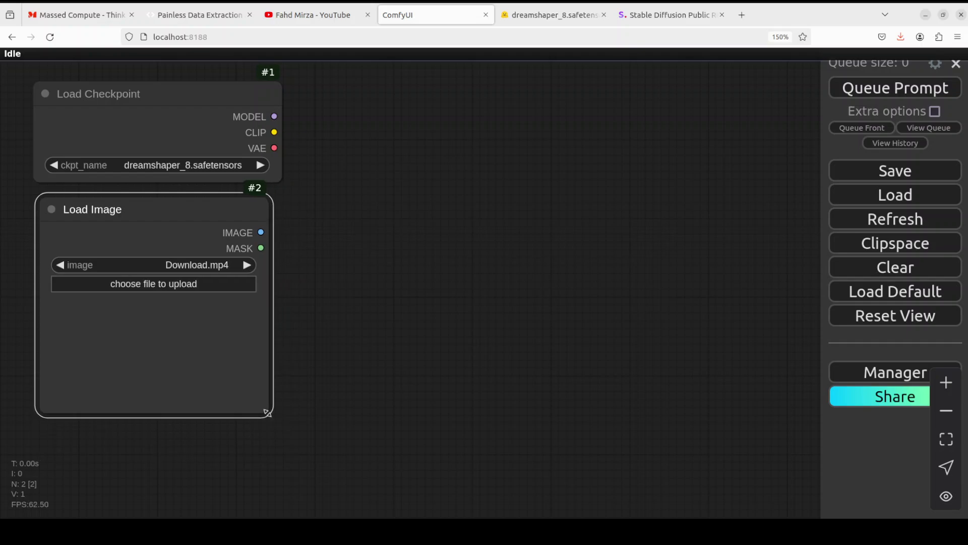
# Step: Load komodo.PNG into the Load Image node and narrow the Load Checkpoint node slightly
pyautogui.click(119, 290)
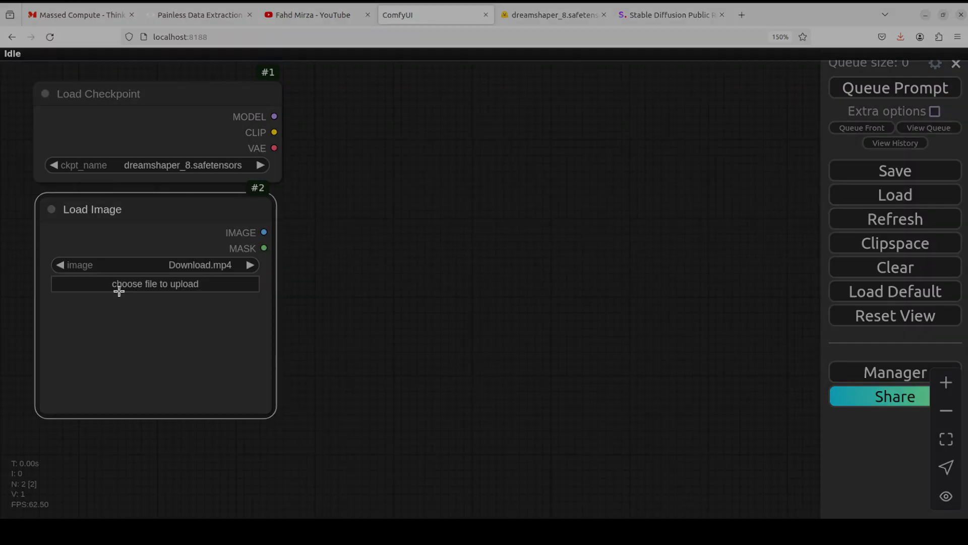
pyautogui.doubleClick(366, 424)
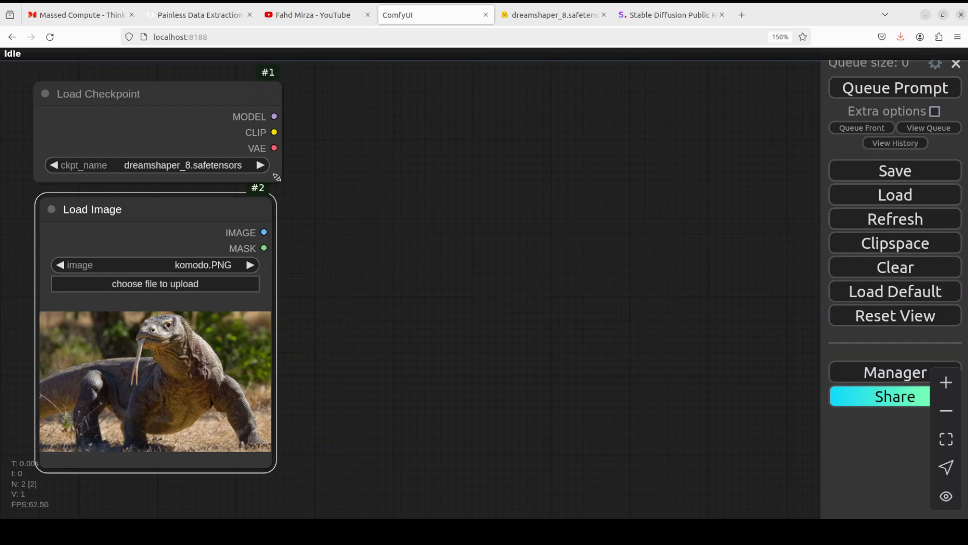
pyautogui.moveTo(281, 181); pyautogui.dragTo(272, 174)
pyautogui.click(334, 227)
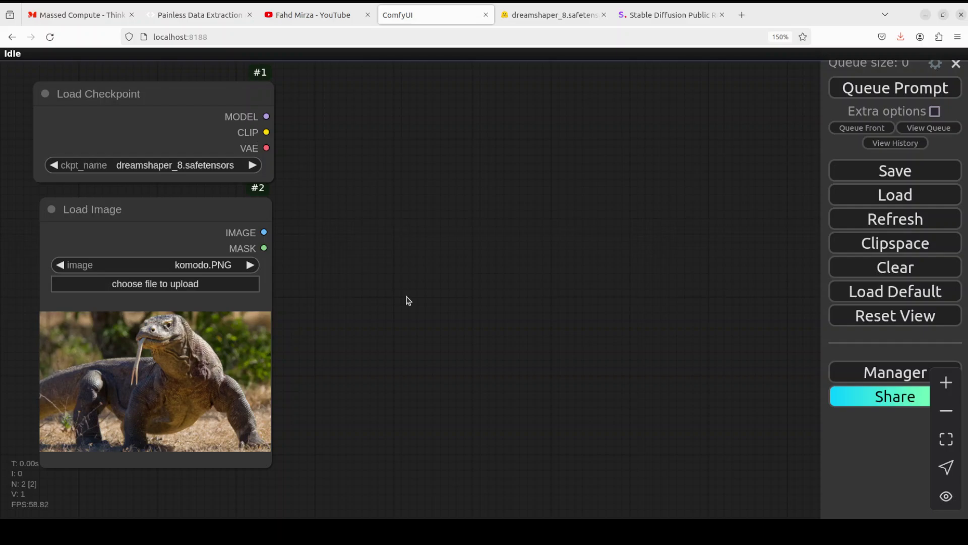
# Step: Add a Debug Tensor Shape node in the free canvas area beside the two loader nodes
pyautogui.doubleClick(382, 178)
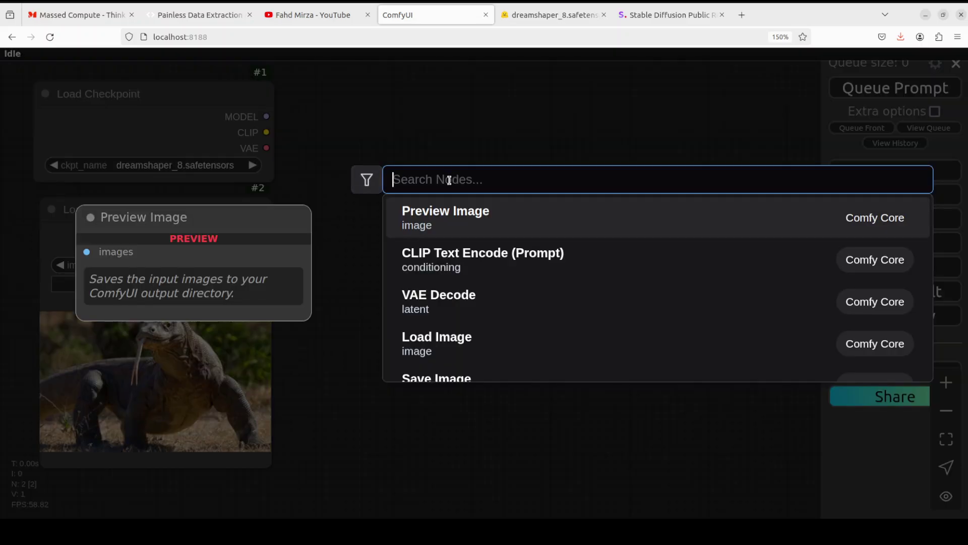
pyautogui.write('debug')
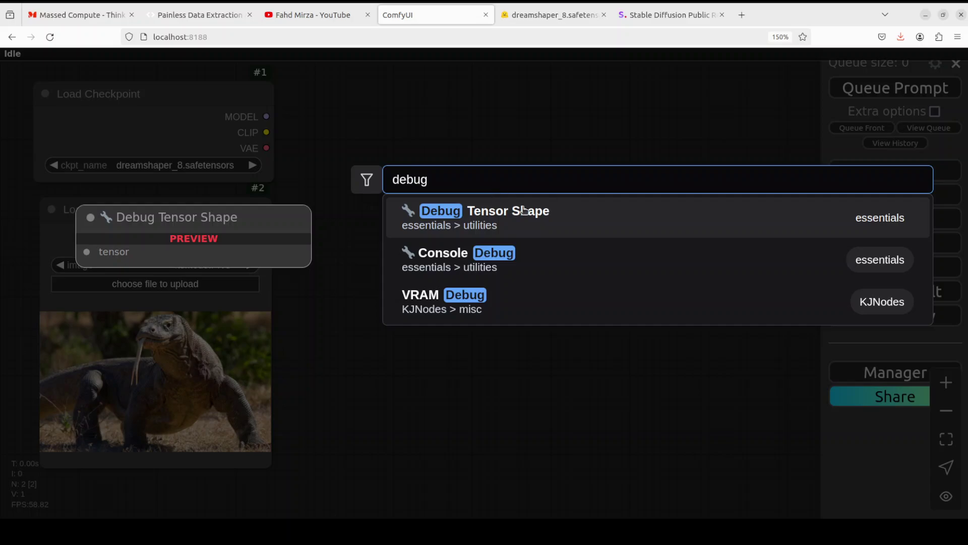
pyautogui.click(524, 210)
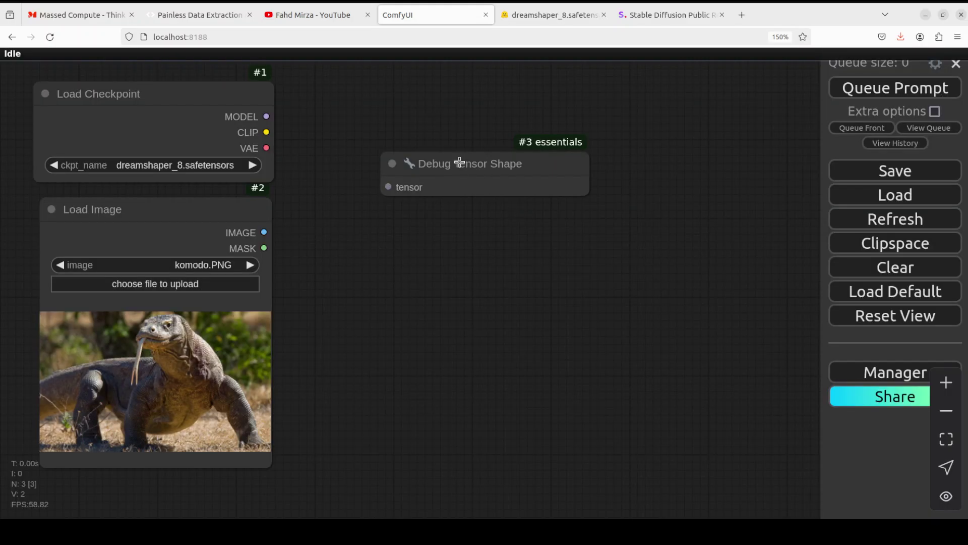
pyautogui.moveTo(460, 161); pyautogui.dragTo(445, 158)
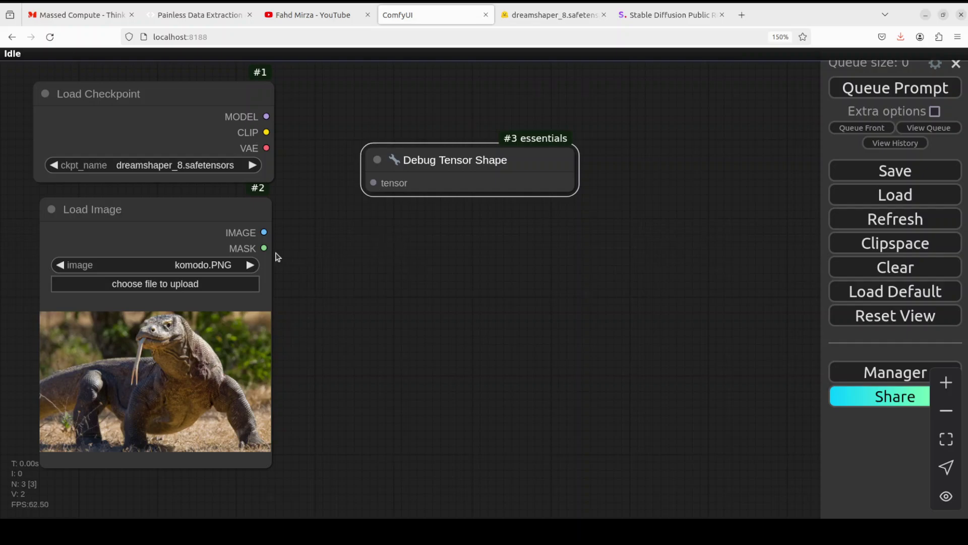
# Step: Connect the Load Image node's IMAGE output to the Debug Tensor Shape input, and run the workflow with the terminal log open
pyautogui.moveTo(264, 233); pyautogui.dragTo(373, 183)
pyautogui.click(873, 92)
pyautogui.click(2, 130)
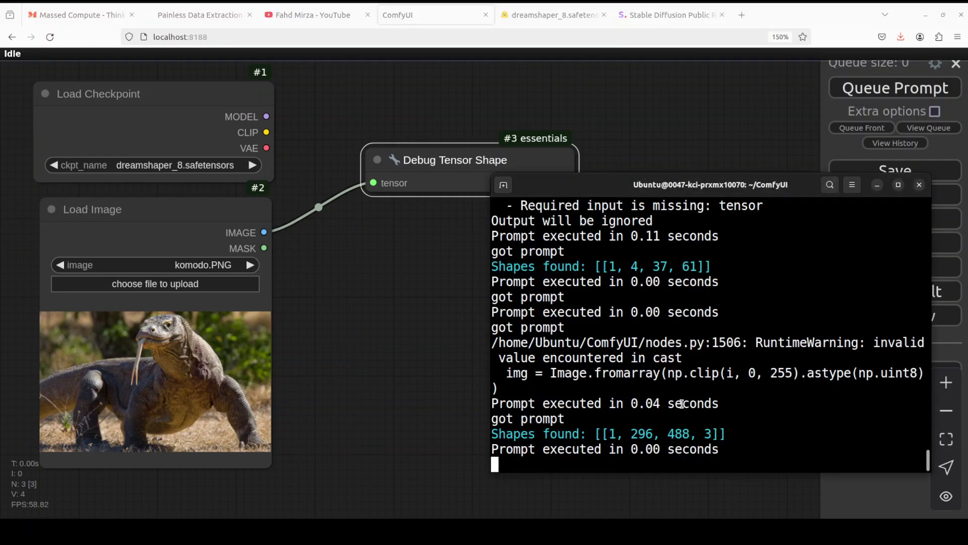
# Step: Push the earlier log output out of the terminal view with blank lines
pyautogui.press('Return')
pyautogui.press('Return')
pyautogui.press('Return')
pyautogui.press('Return')
pyautogui.press('Return')
pyautogui.press('Return')
pyautogui.press('Return')
pyautogui.press('Return')
pyautogui.press('Return')
pyautogui.press('Return')
pyautogui.press('Return')
pyautogui.press('Return')
pyautogui.press('Return')
pyautogui.press('Return')
pyautogui.press('Return')
pyautogui.press('Return')
pyautogui.press('Return')
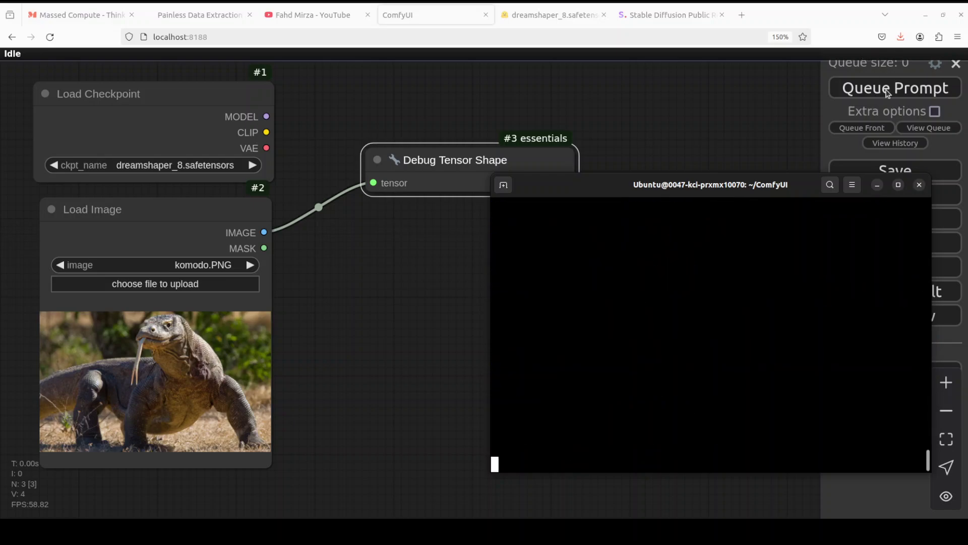
# Step: Run the workflow again and bring up the terminal log to check for the Debug Tensor Shape output
pyautogui.click(435, 231)
pyautogui.hotkey('ctrl', 'Return')
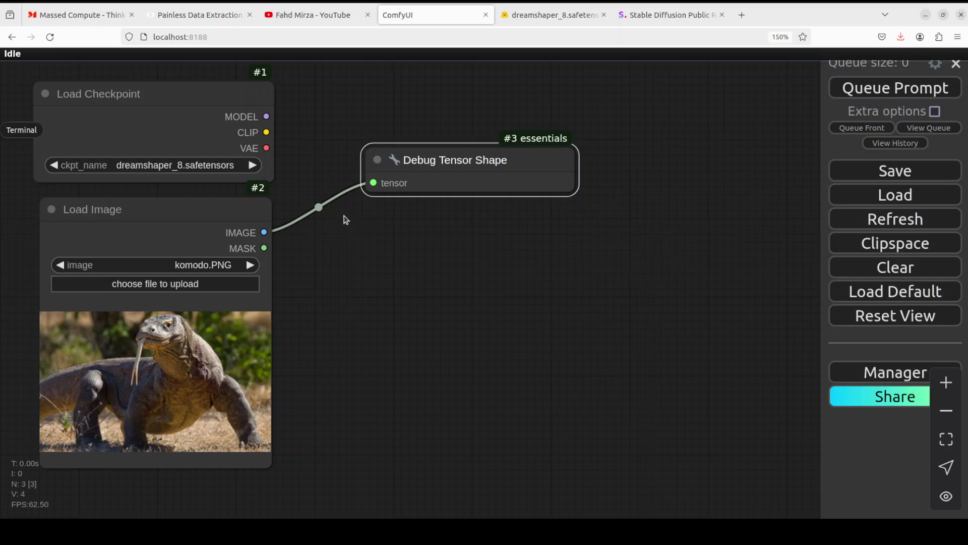
pyautogui.hotkey('alt', 'Tab')
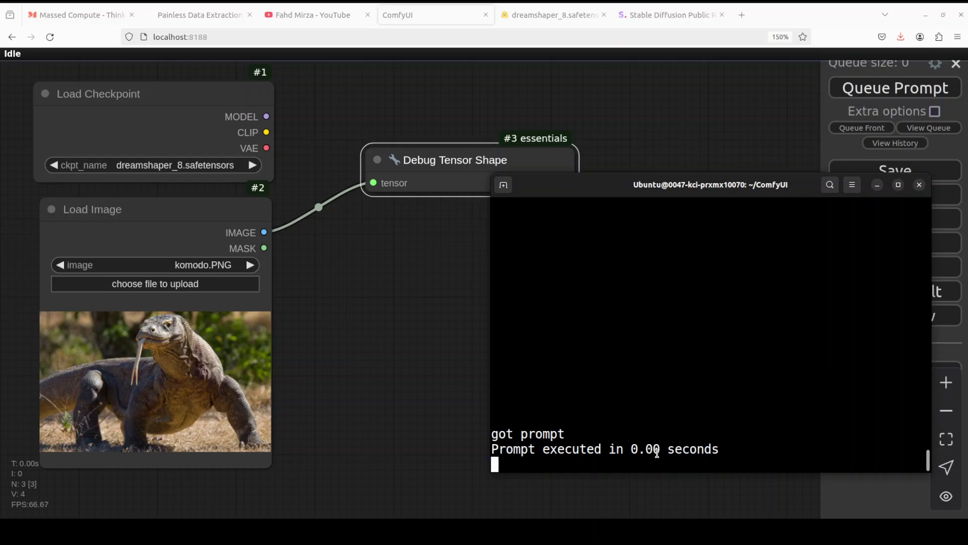
pyautogui.click(894, 96)
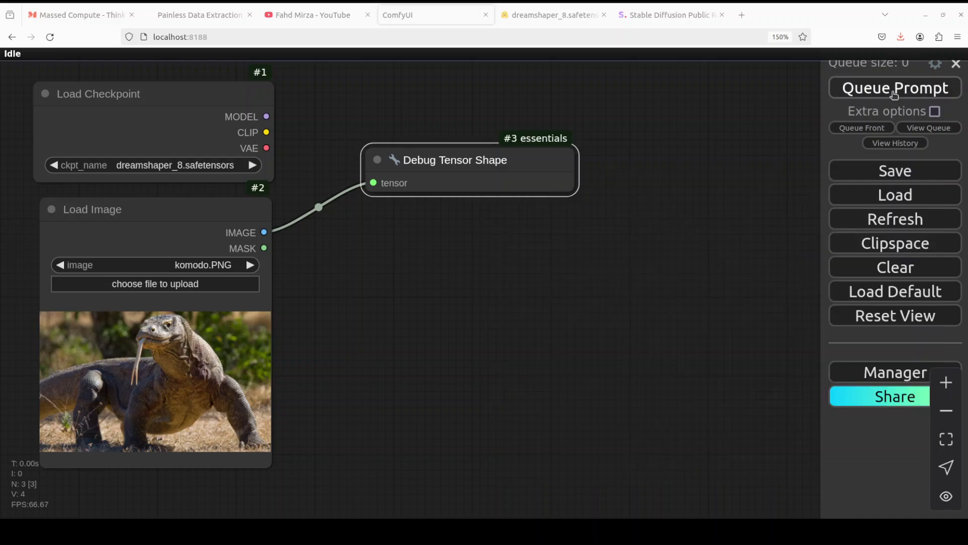
pyautogui.hotkey('alt', 'Tab')
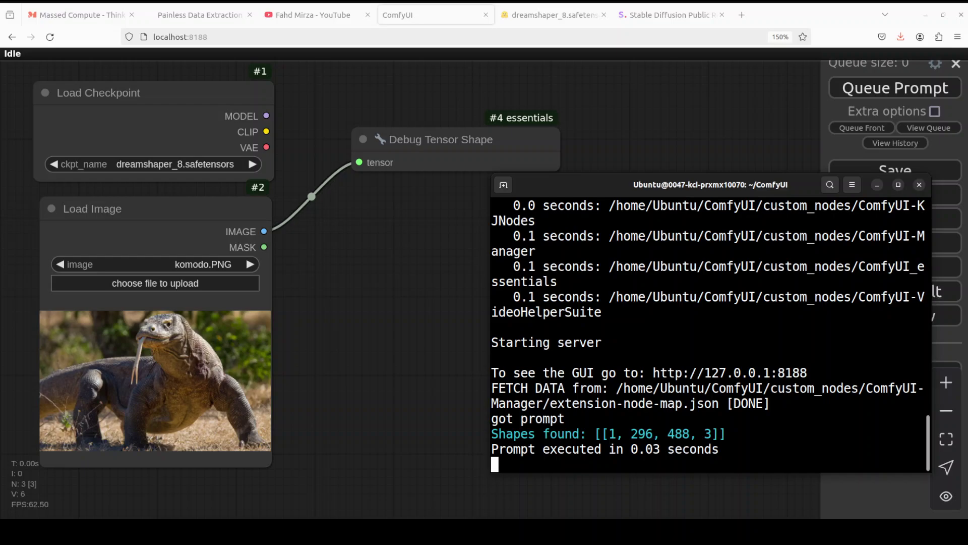
# Step: Highlight the loaded image's tensor shape in the terminal log and return to the node canvas
pyautogui.moveTo(595, 434); pyautogui.dragTo(725, 435)
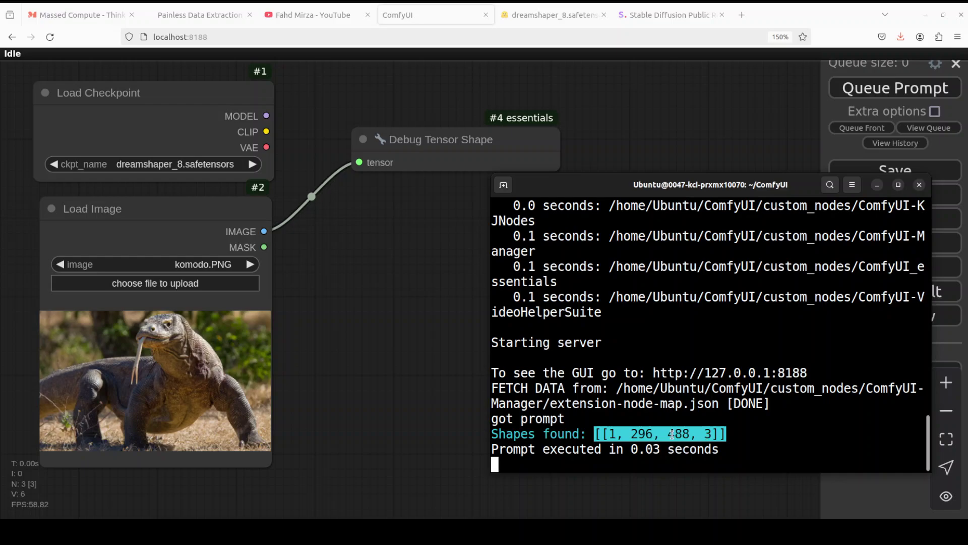
pyautogui.click(626, 435)
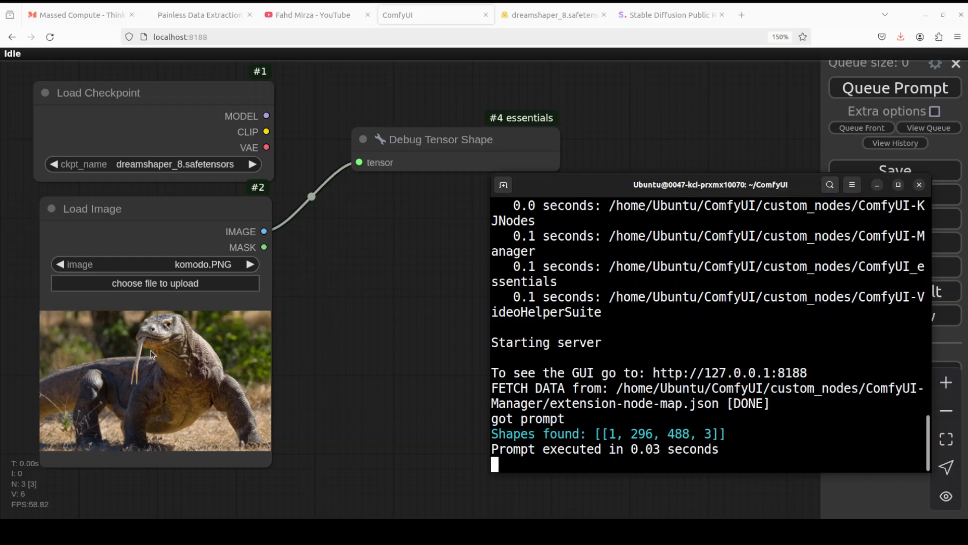
pyautogui.click(397, 352)
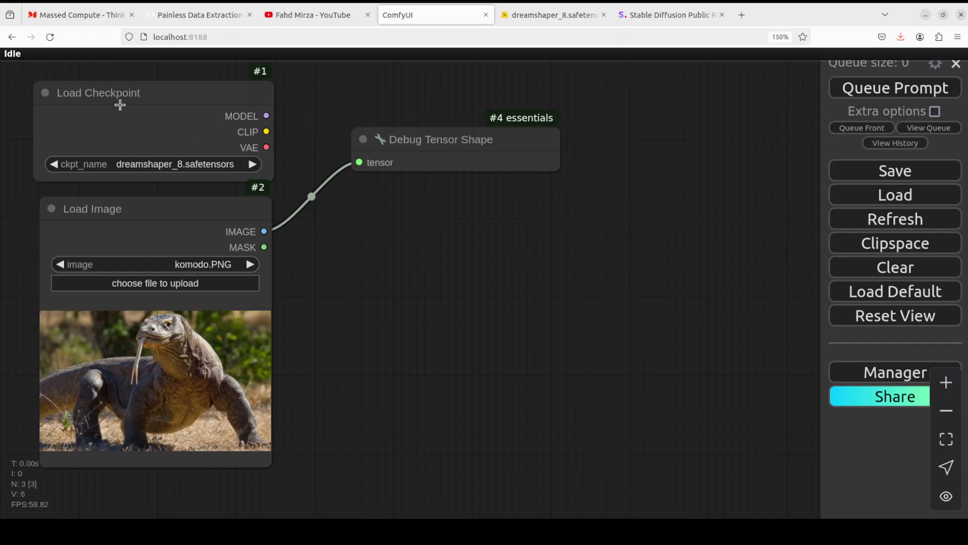
# Step: Add a VAE Encode node in the free canvas area below the Debug Tensor Shape node
pyautogui.moveTo(263, 151)
pyautogui.doubleClick(396, 296)
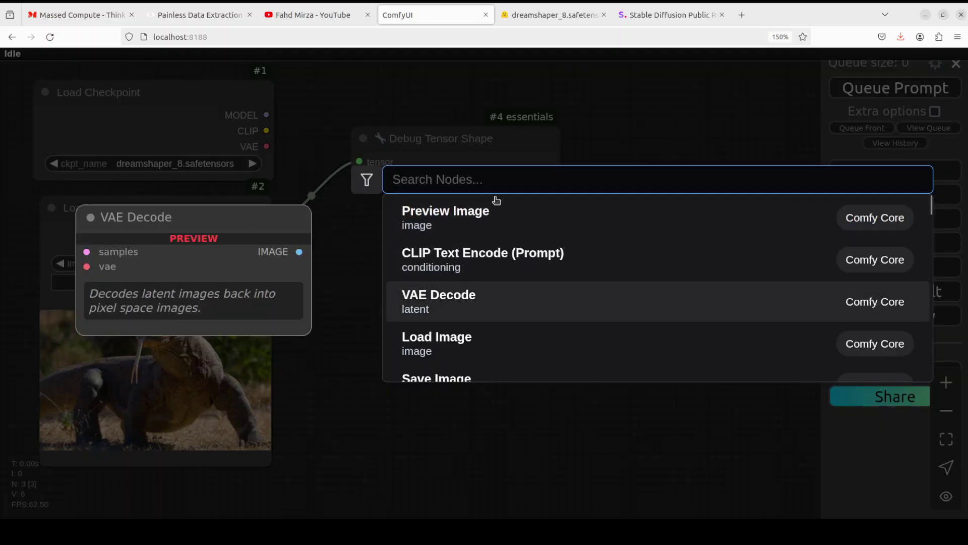
pyautogui.write('v')
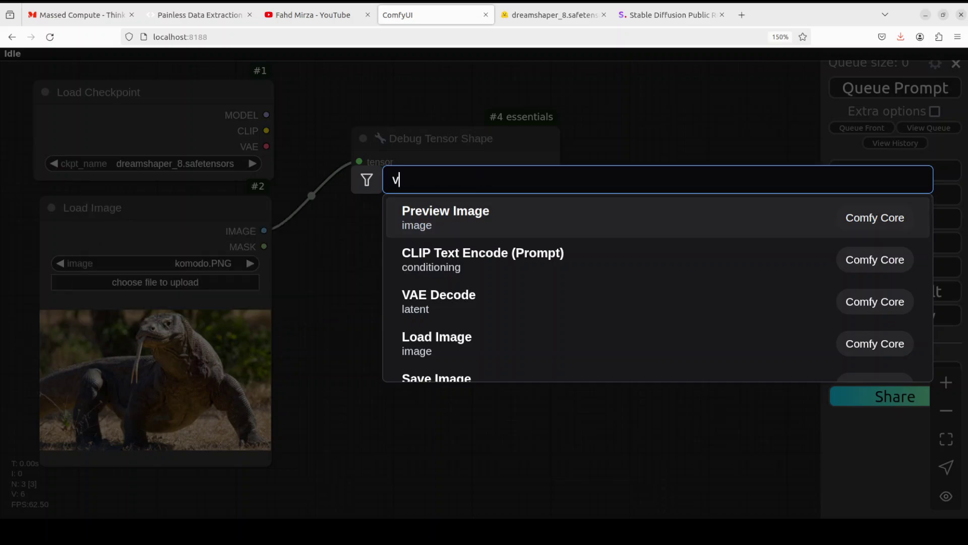
pyautogui.write('ae')
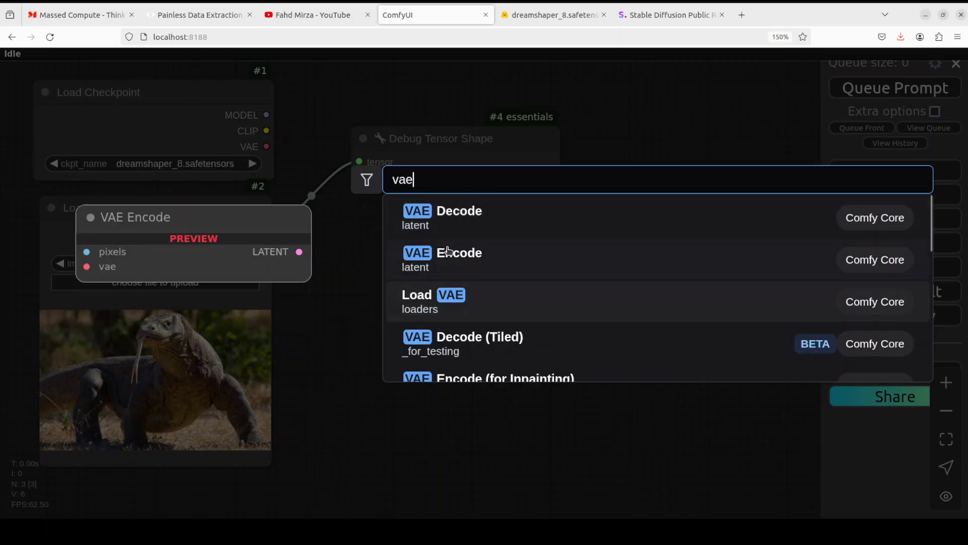
pyautogui.click(449, 252)
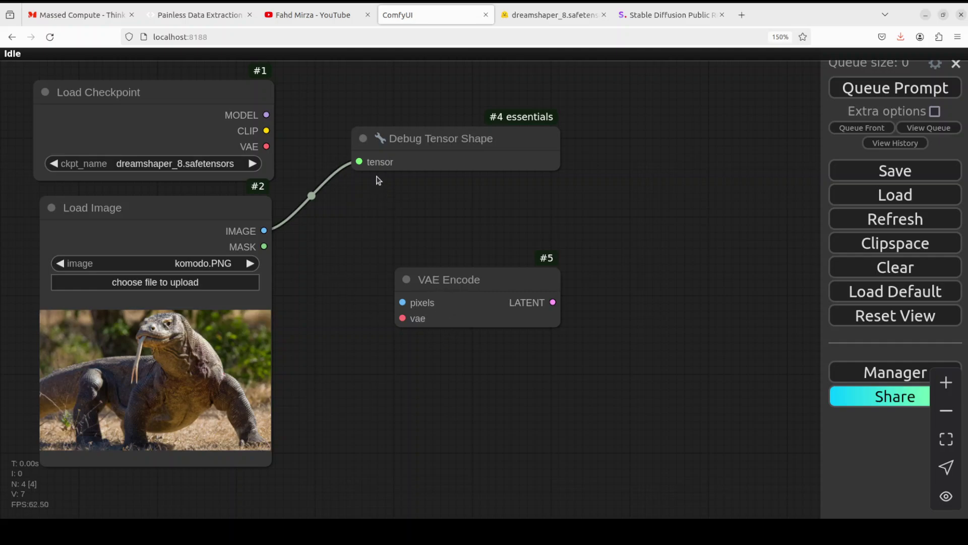
# Step: Reroute the Load Image link to VAE Encode's pixels, connect the checkpoint's VAE to it, and feed its LATENT output into Debug Tensor Shape
pyautogui.moveTo(358, 161); pyautogui.dragTo(419, 321)
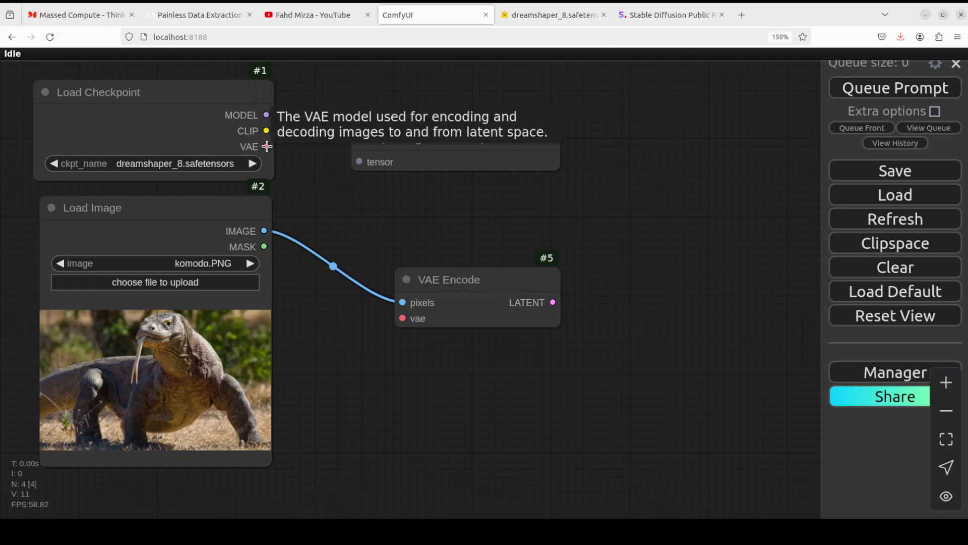
pyautogui.moveTo(267, 147); pyautogui.dragTo(403, 319)
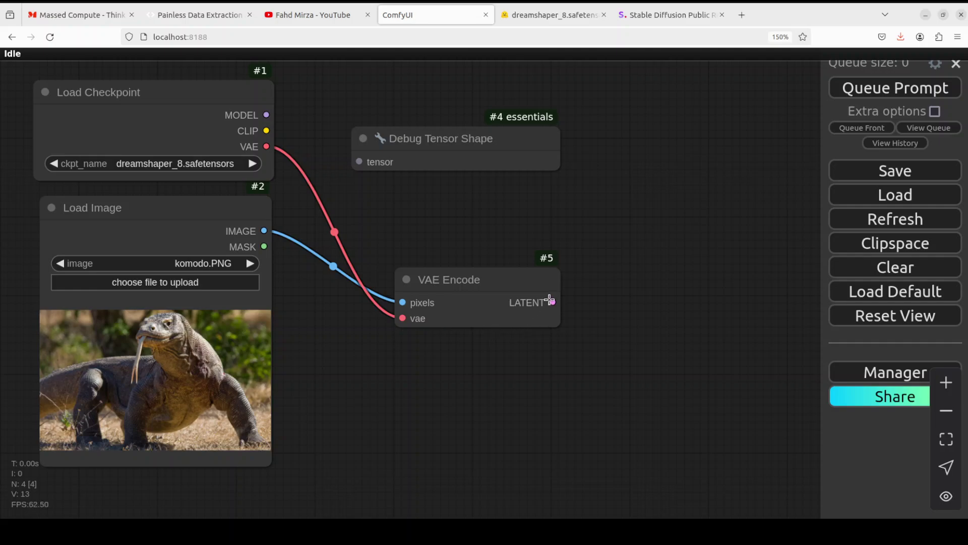
pyautogui.moveTo(553, 302); pyautogui.dragTo(360, 162)
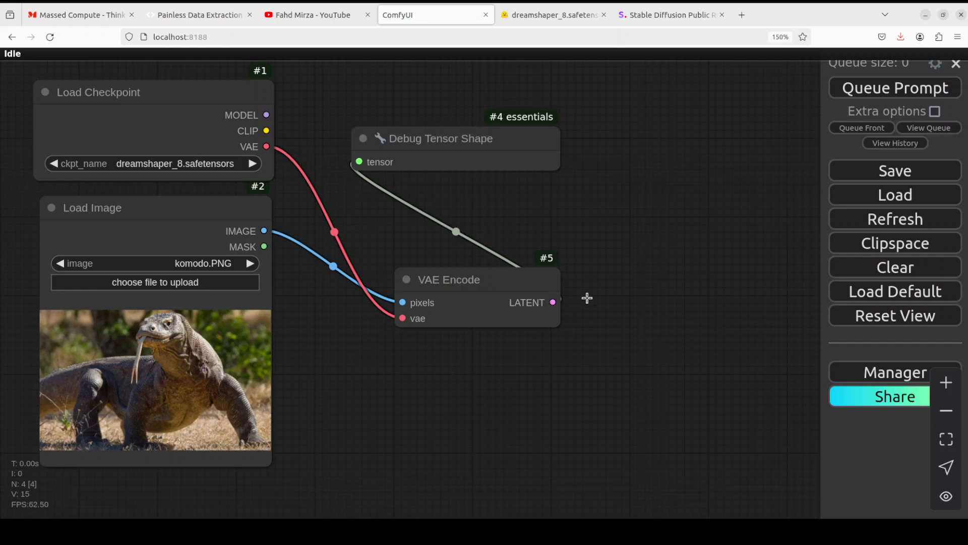
# Step: Reposition the VAE Encode and Debug Tensor Shape nodes, and run the workflow with the terminal log open
pyautogui.moveTo(510, 282); pyautogui.dragTo(462, 268)
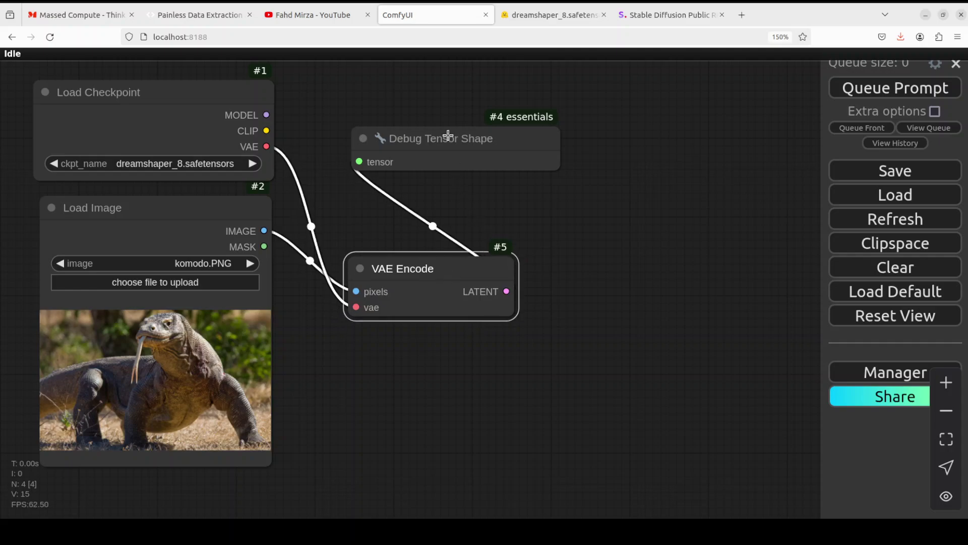
pyautogui.moveTo(448, 133); pyautogui.dragTo(472, 113)
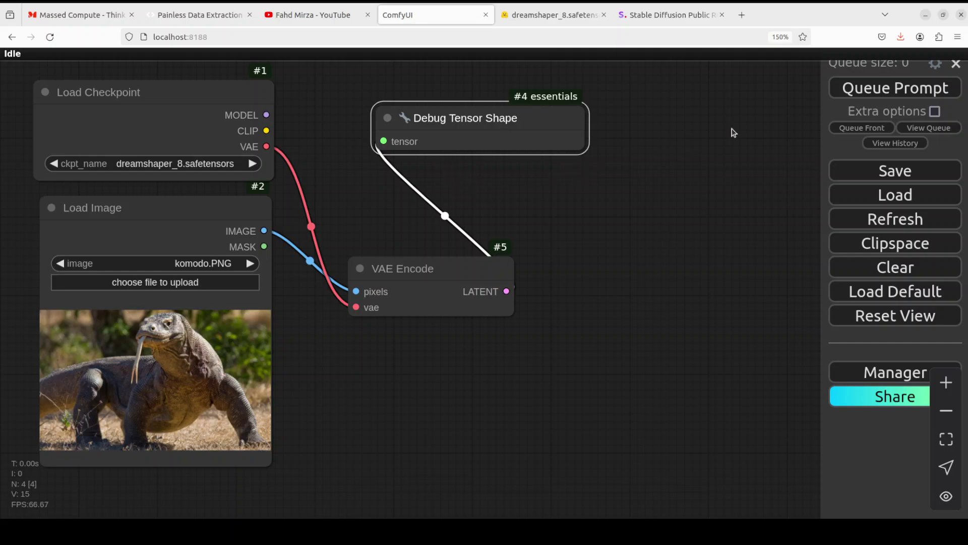
pyautogui.click(858, 89)
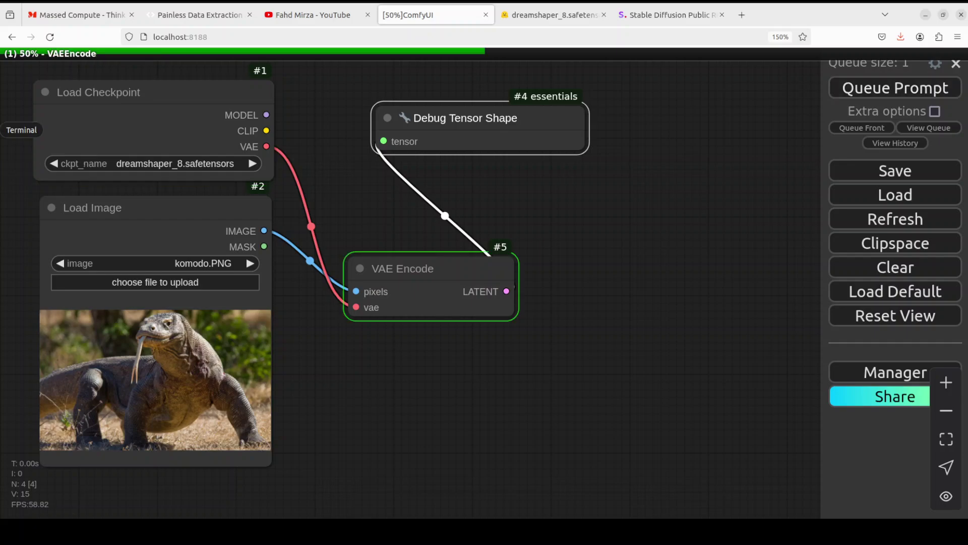
pyautogui.click(10, 130)
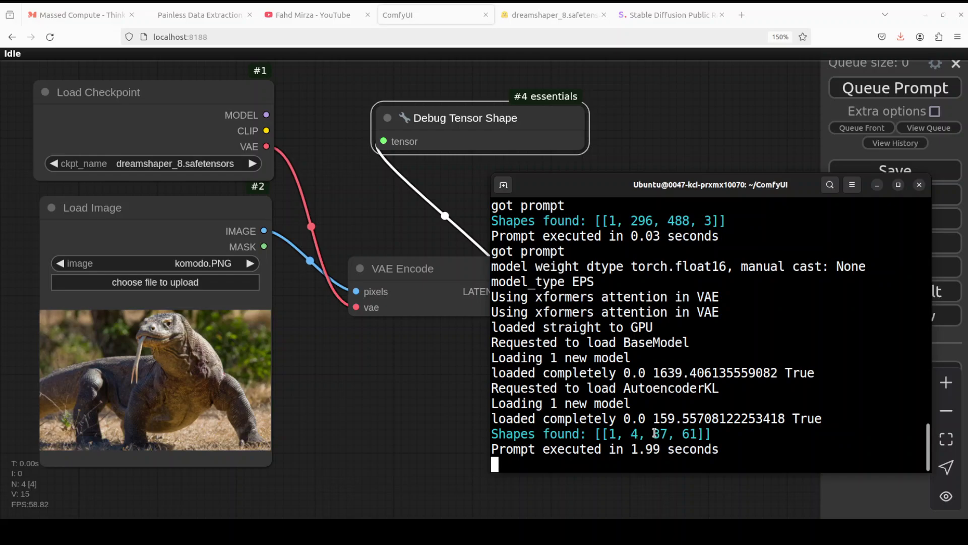
# Step: Compare the height and width values of the latent's shape with those of the original image in the terminal log
pyautogui.moveTo(653, 434); pyautogui.dragTo(697, 434)
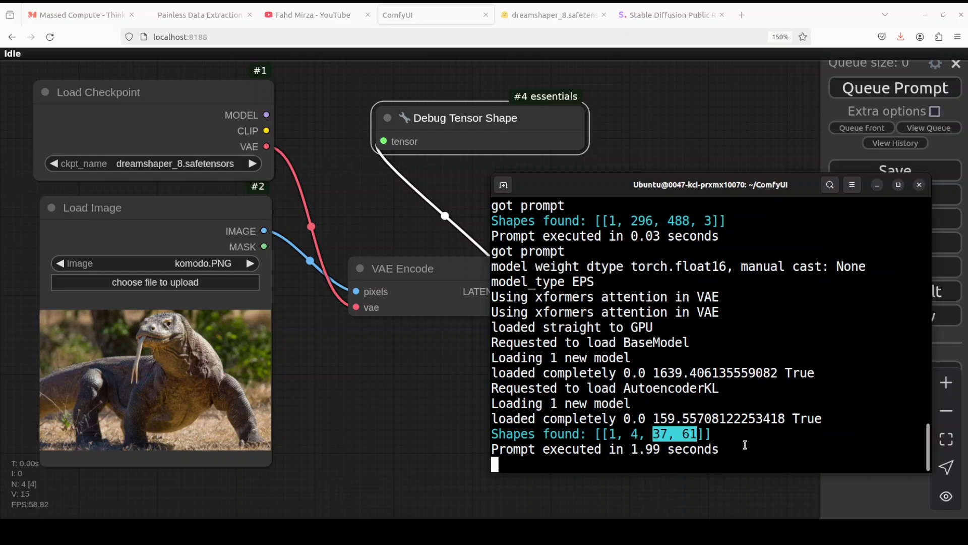
pyautogui.click(687, 432)
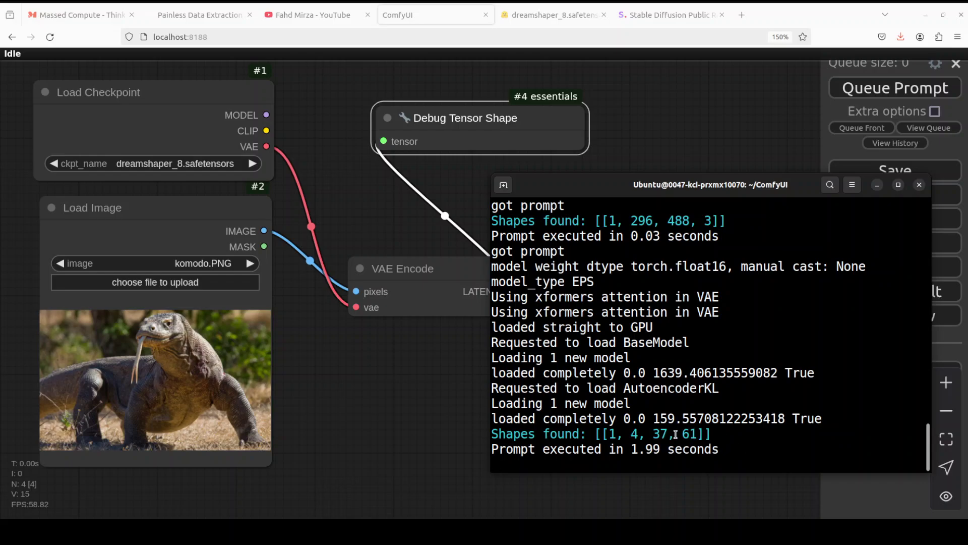
pyautogui.moveTo(653, 434); pyautogui.dragTo(698, 434)
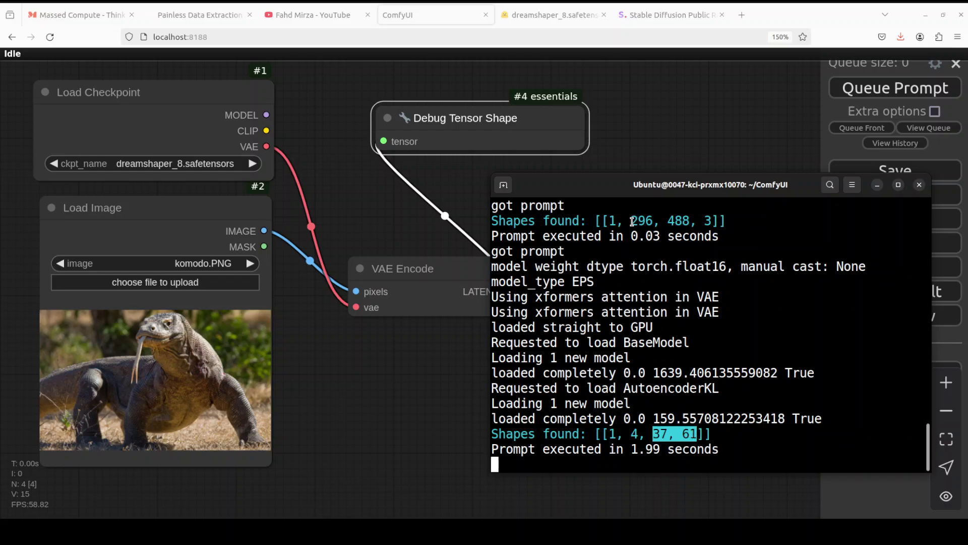
pyautogui.moveTo(631, 221); pyautogui.dragTo(690, 222)
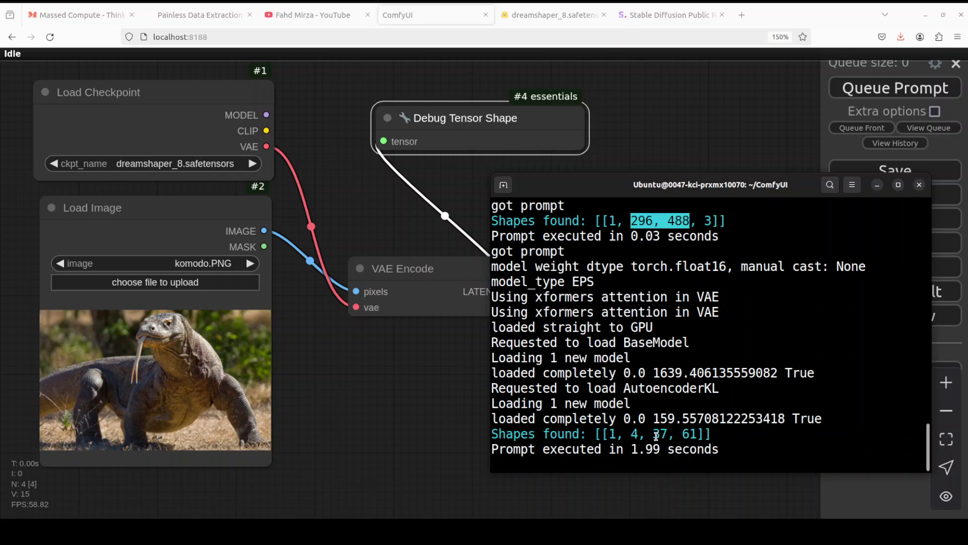
pyautogui.moveTo(659, 435); pyautogui.dragTo(666, 435)
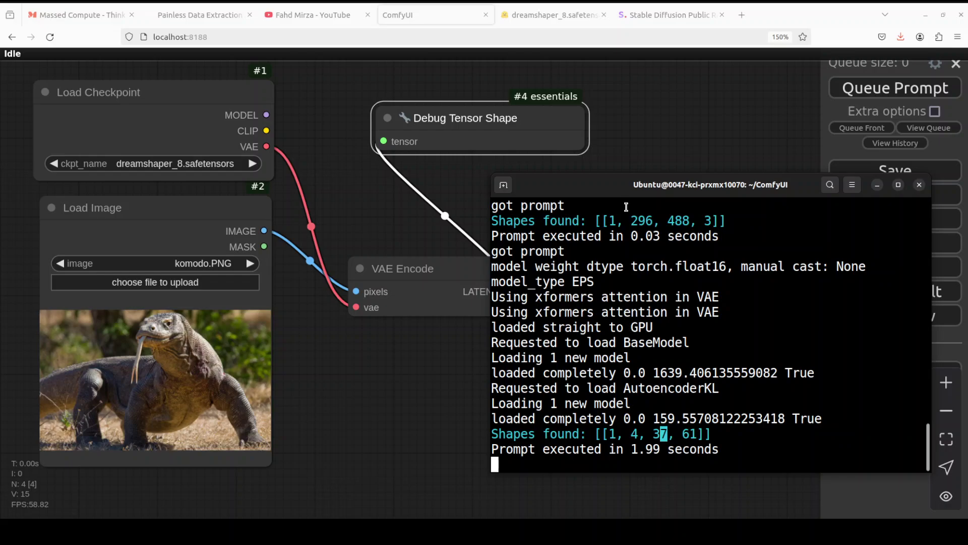
pyautogui.moveTo(638, 221); pyautogui.dragTo(653, 222)
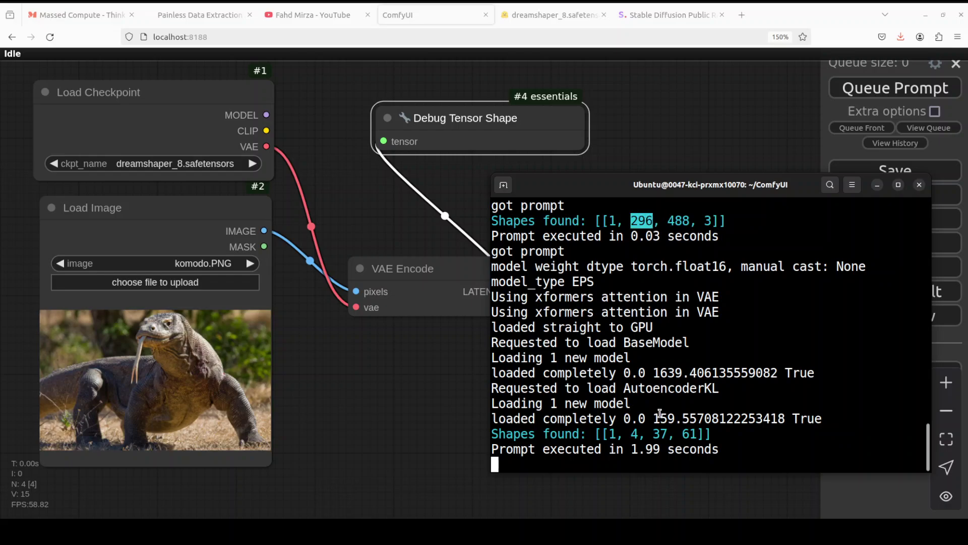
pyautogui.moveTo(653, 434); pyautogui.dragTo(667, 434)
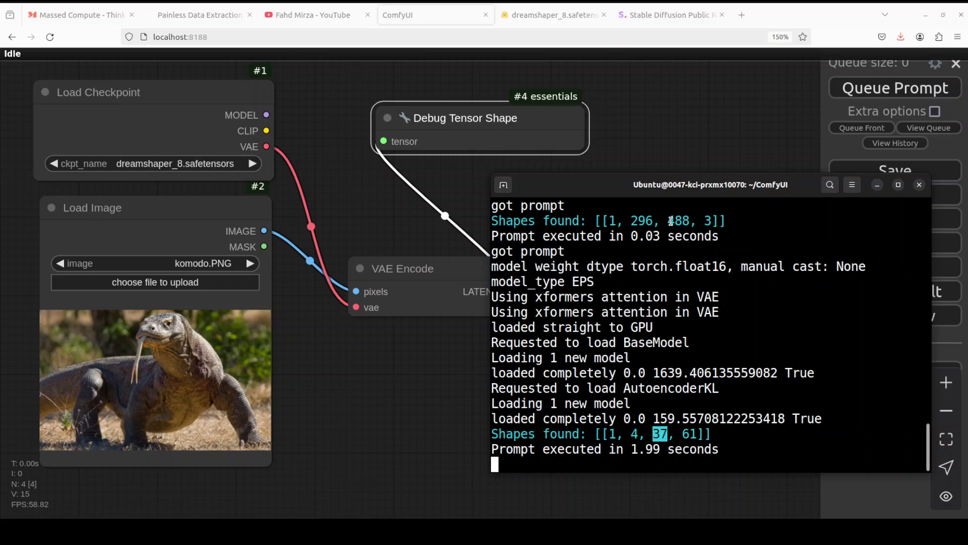
pyautogui.moveTo(674, 221); pyautogui.dragTo(690, 221)
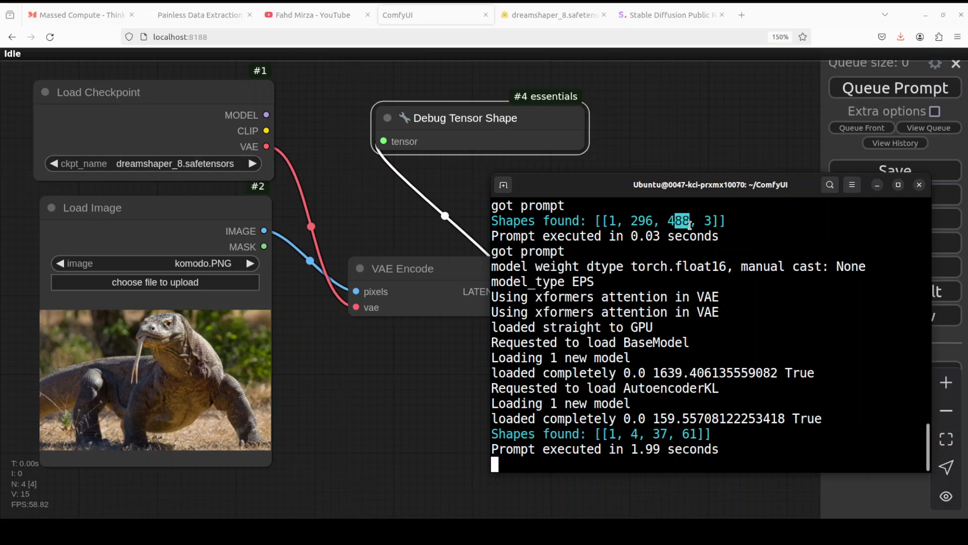
pyautogui.doubleClick(689, 434)
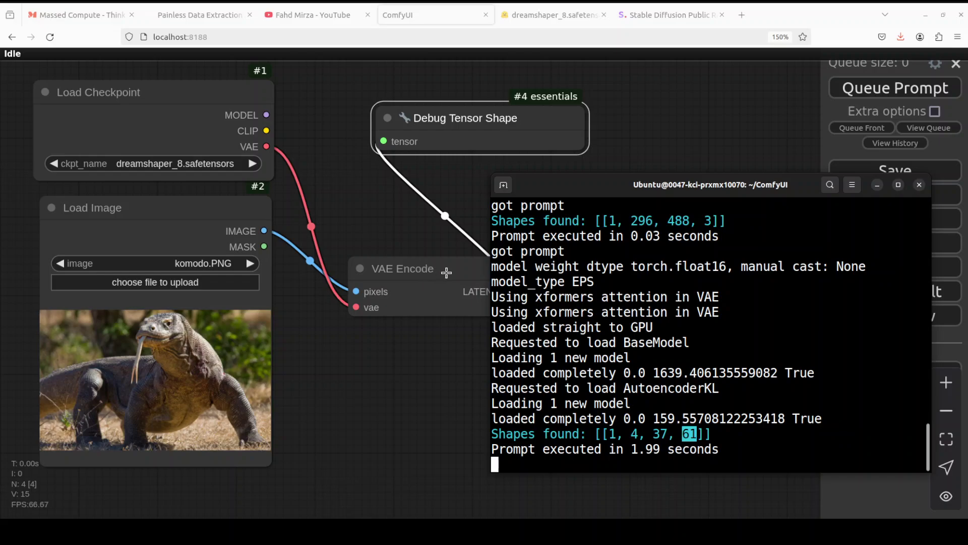
pyautogui.click(469, 327)
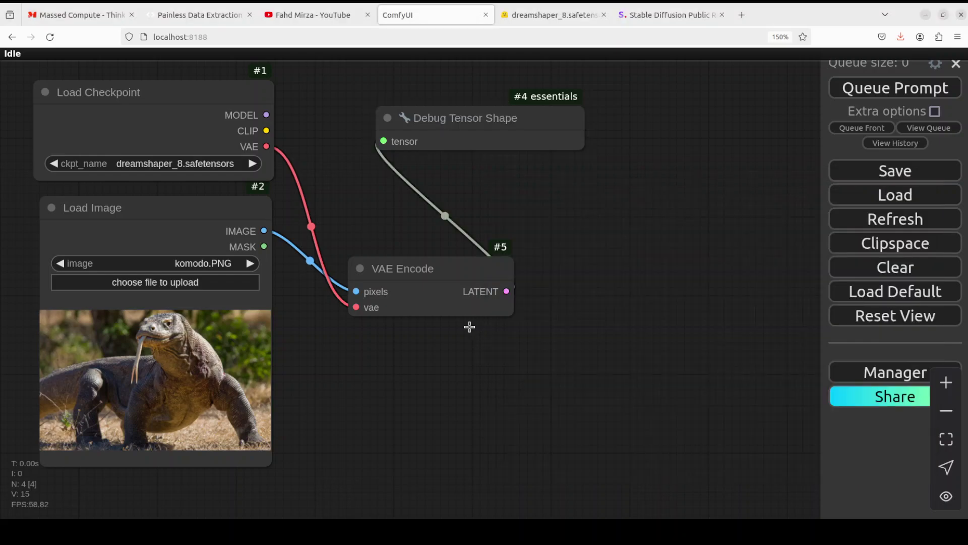
# Step: Add a VAE Decode node beside VAE Encode, connecting the encoder's LATENT to samples and the checkpoint's VAE to vae
pyautogui.doubleClick(595, 292)
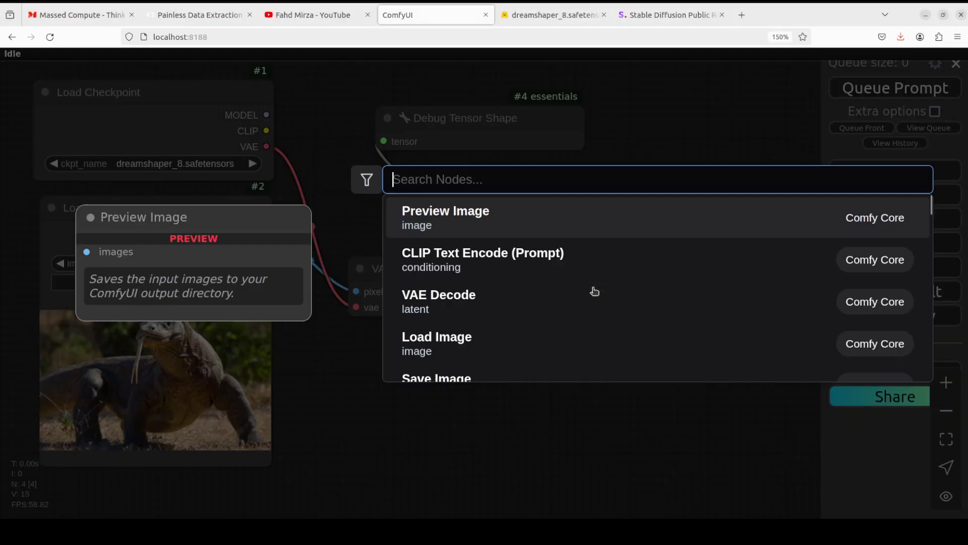
pyautogui.click(487, 300)
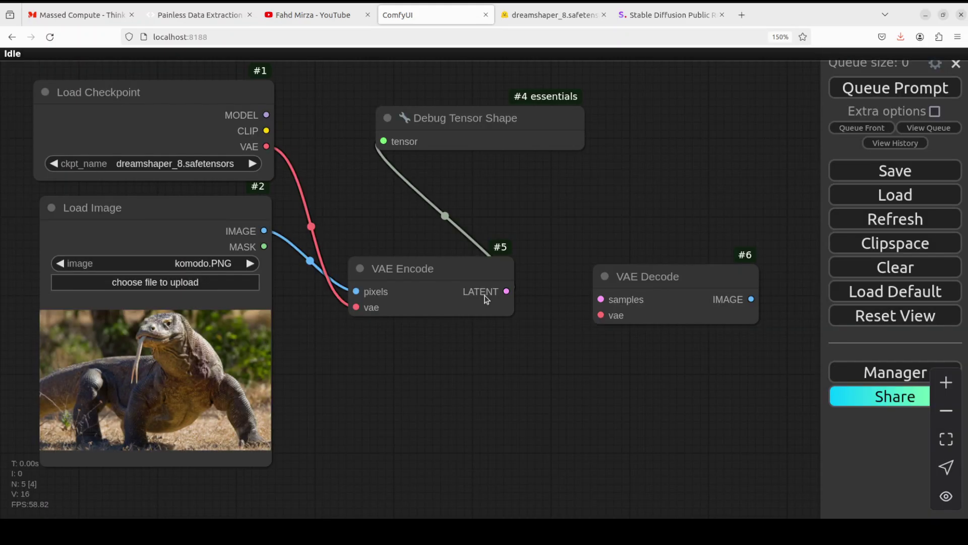
pyautogui.moveTo(656, 271); pyautogui.dragTo(634, 260)
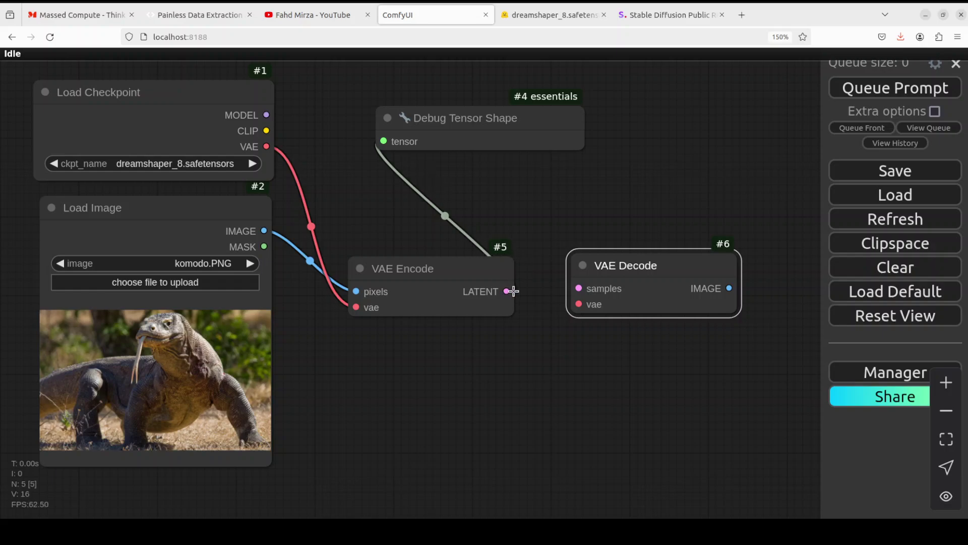
pyautogui.moveTo(507, 291); pyautogui.dragTo(579, 289)
pyautogui.moveTo(267, 147); pyautogui.dragTo(549, 301)
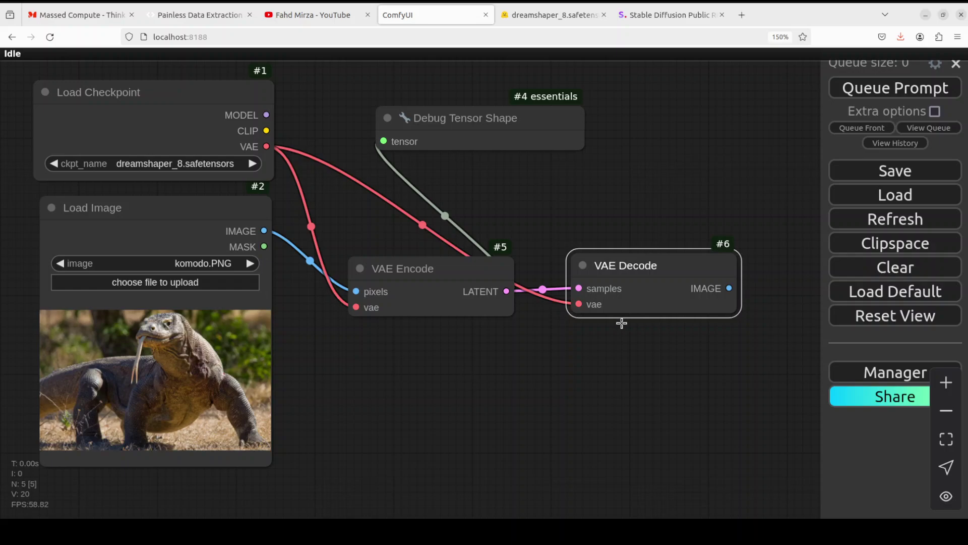
# Step: Add a Preview Image node below VAE Decode, connect the decoded IMAGE output to it, and run the workflow
pyautogui.click(566, 366)
pyautogui.doubleClick(566, 367)
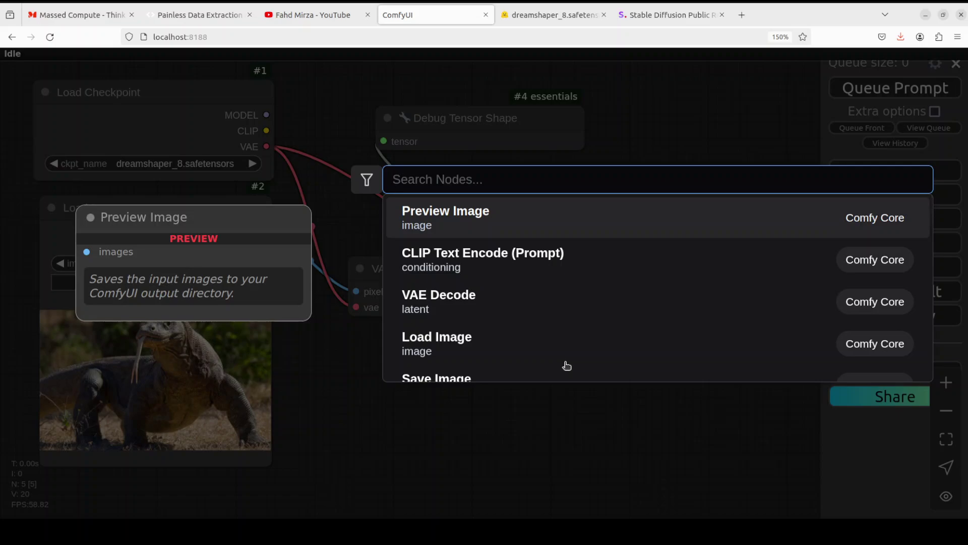
pyautogui.click(448, 217)
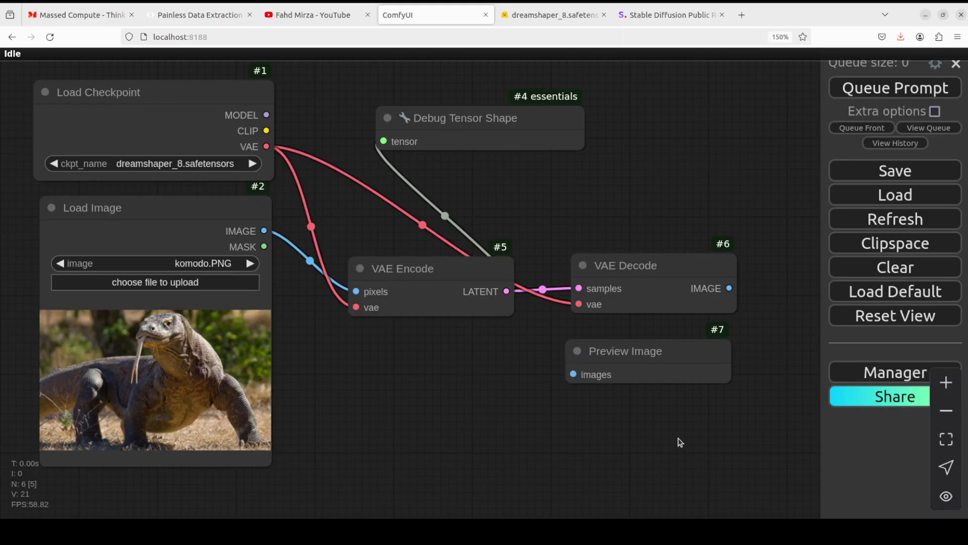
pyautogui.moveTo(730, 288); pyautogui.dragTo(574, 373)
pyautogui.click(878, 89)
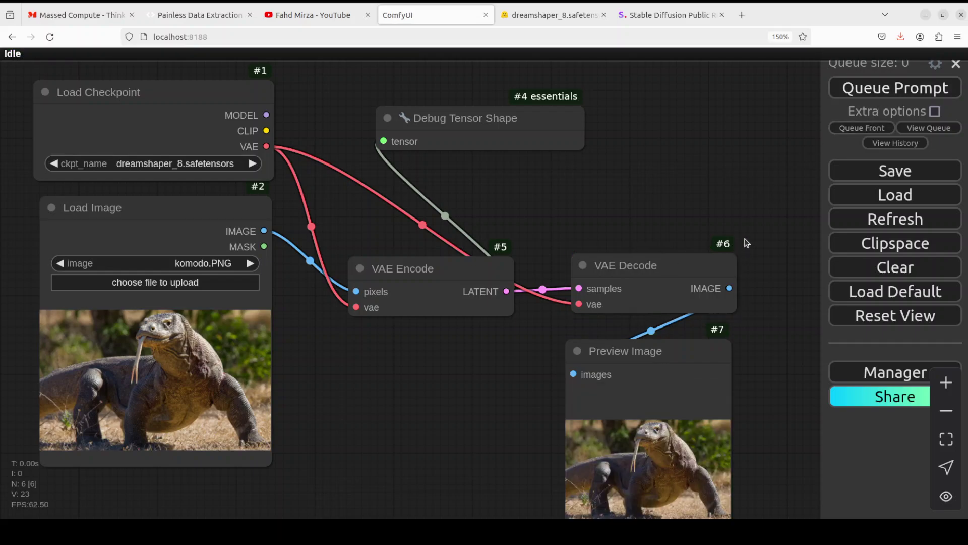
# Step: Move the Preview Image, VAE Decode and VAE Encode nodes higher and into a compact layout, and check the terminal log
pyautogui.moveTo(680, 353); pyautogui.dragTo(724, 253)
pyautogui.moveTo(594, 256); pyautogui.dragTo(530, 175)
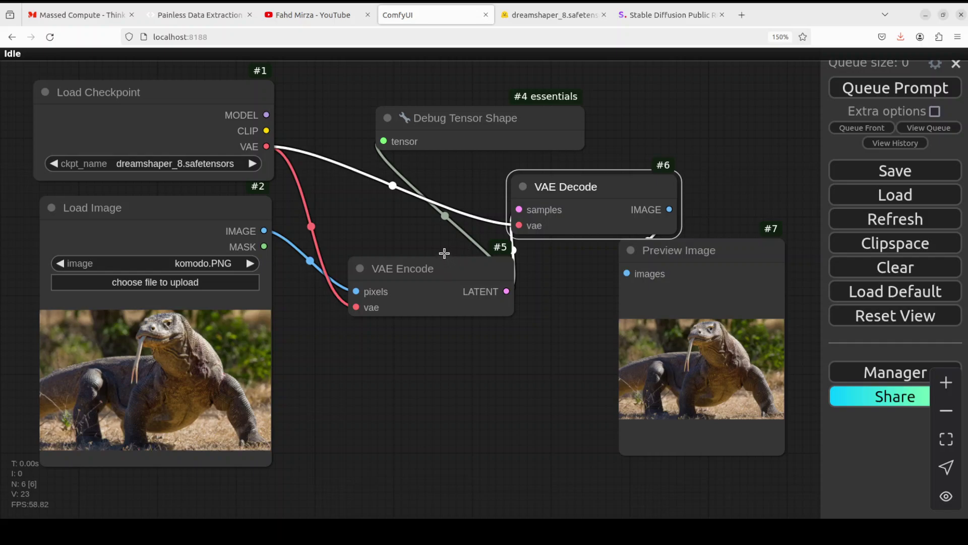
pyautogui.moveTo(447, 265); pyautogui.dragTo(415, 181)
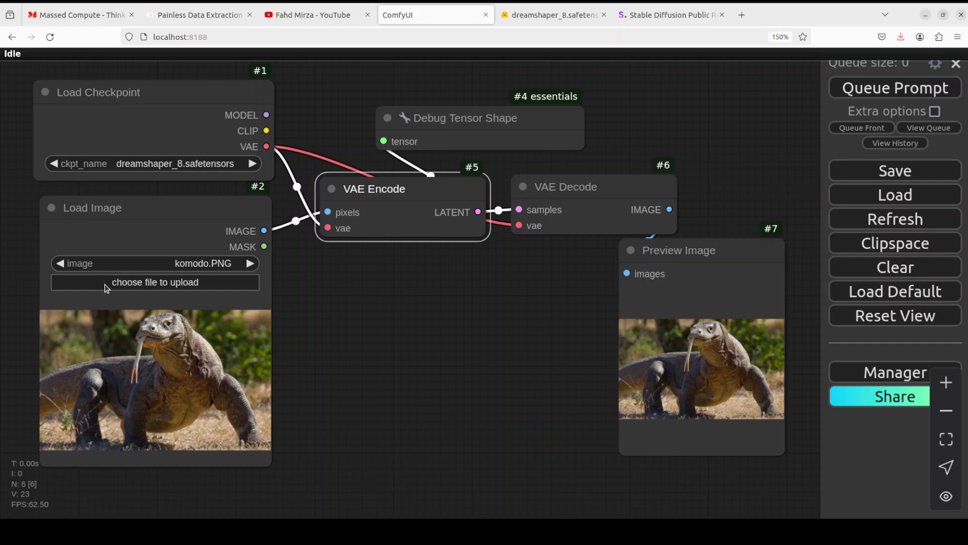
pyautogui.click(7, 158)
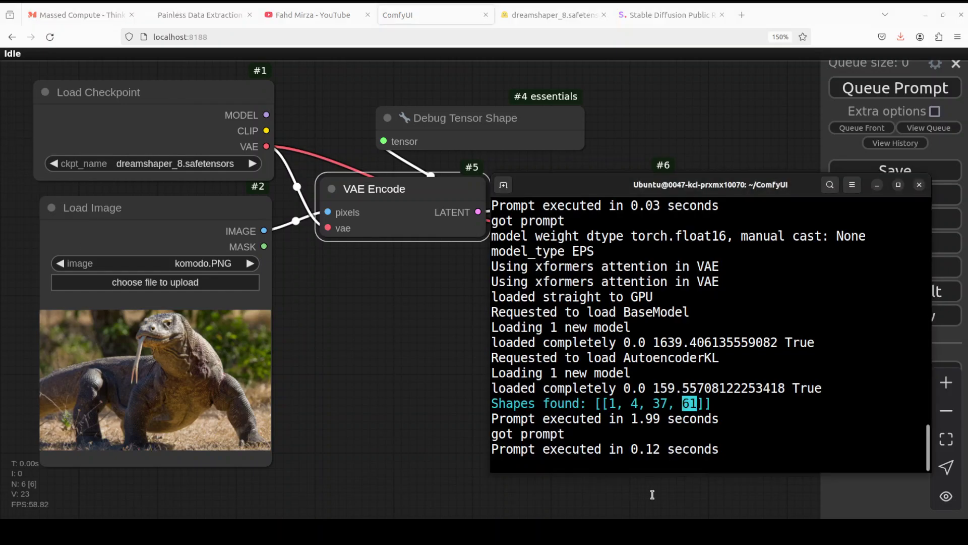
pyautogui.click(878, 185)
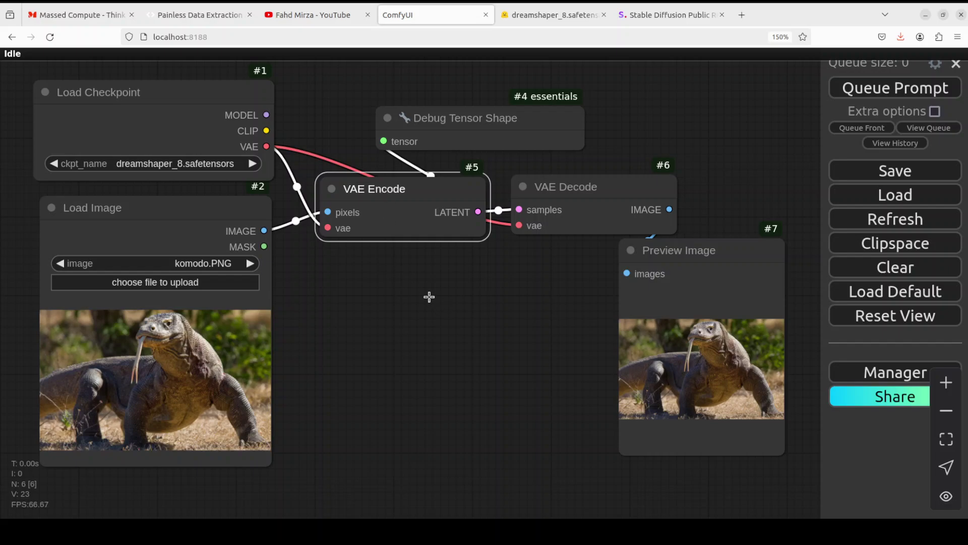
# Step: Move the Preview Image node directly below VAE Encode, beside the Load Image node
pyautogui.click(691, 252)
pyautogui.moveTo(691, 253); pyautogui.dragTo(355, 255)
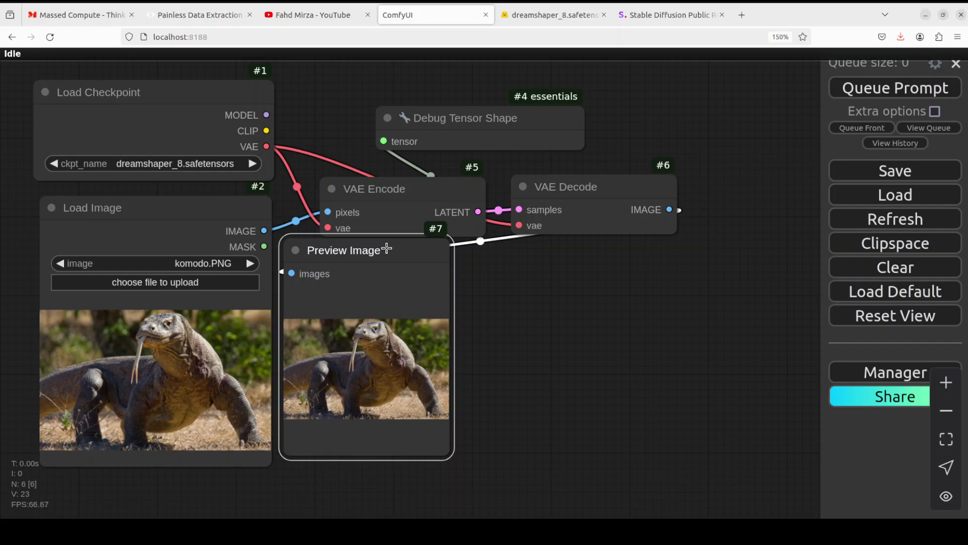
pyautogui.moveTo(398, 261); pyautogui.dragTo(403, 273)
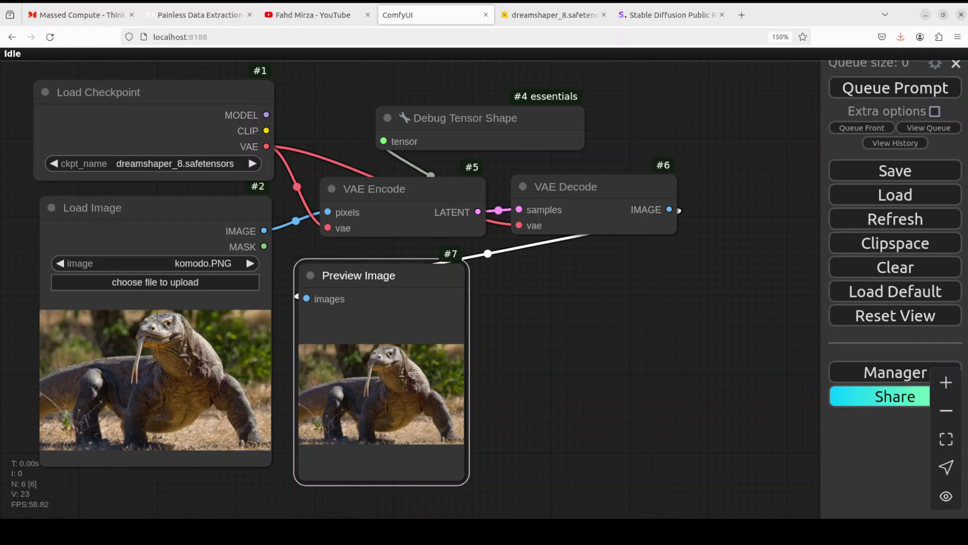
pyautogui.moveTo(386, 276); pyautogui.dragTo(385, 254)
# Step: Add an Image Enhance Difference node below VAE Decode, connecting Load Image's IMAGE to image1 and the decoded IMAGE to image2
pyautogui.doubleClick(576, 294)
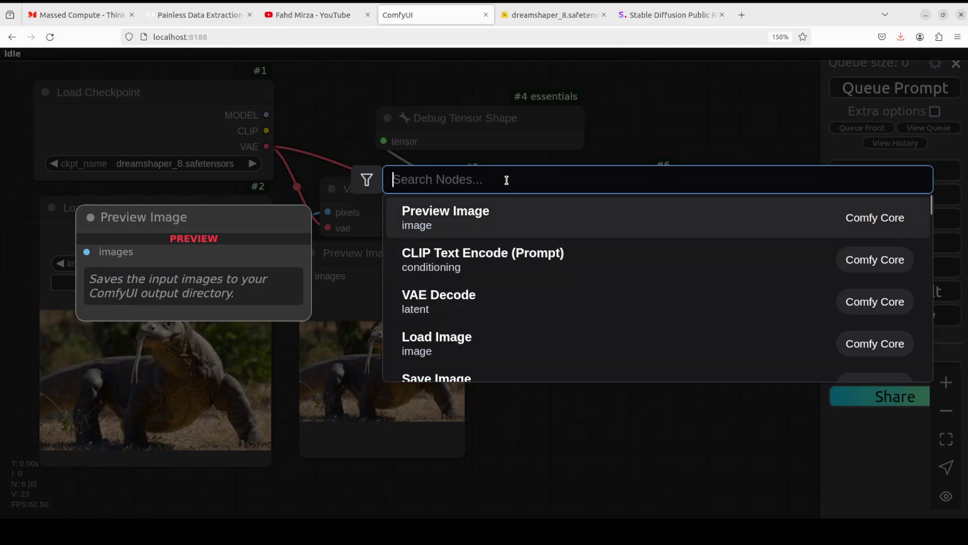
pyautogui.write('differen')
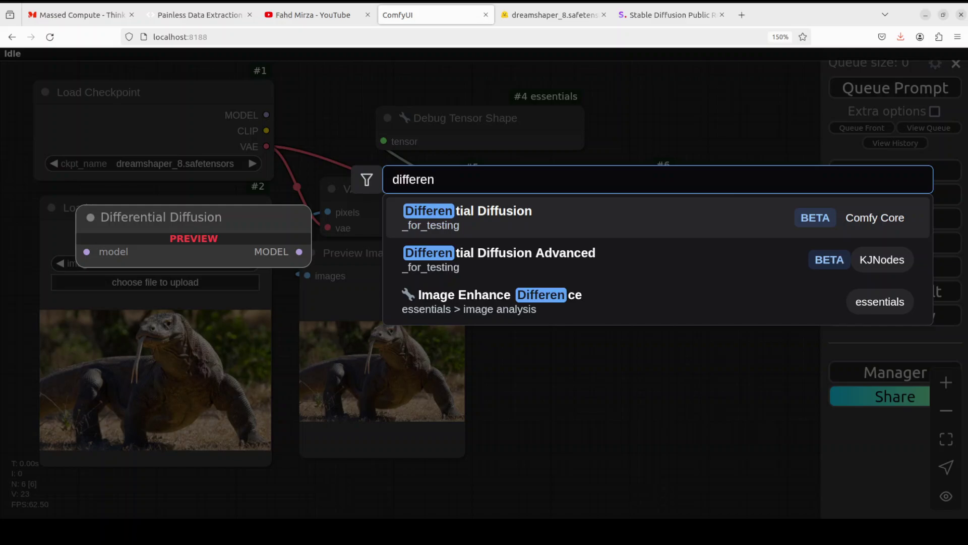
pyautogui.click(468, 301)
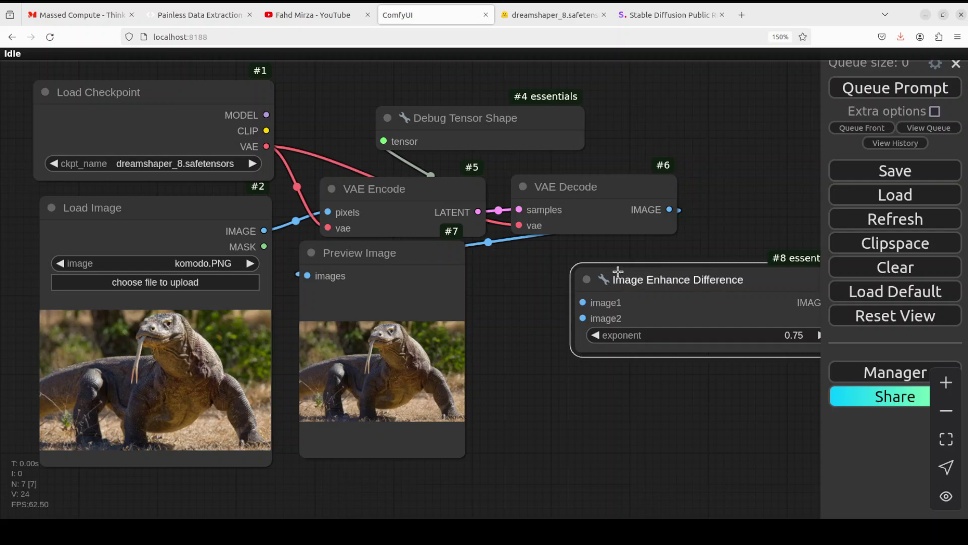
pyautogui.moveTo(618, 271); pyautogui.dragTo(554, 259)
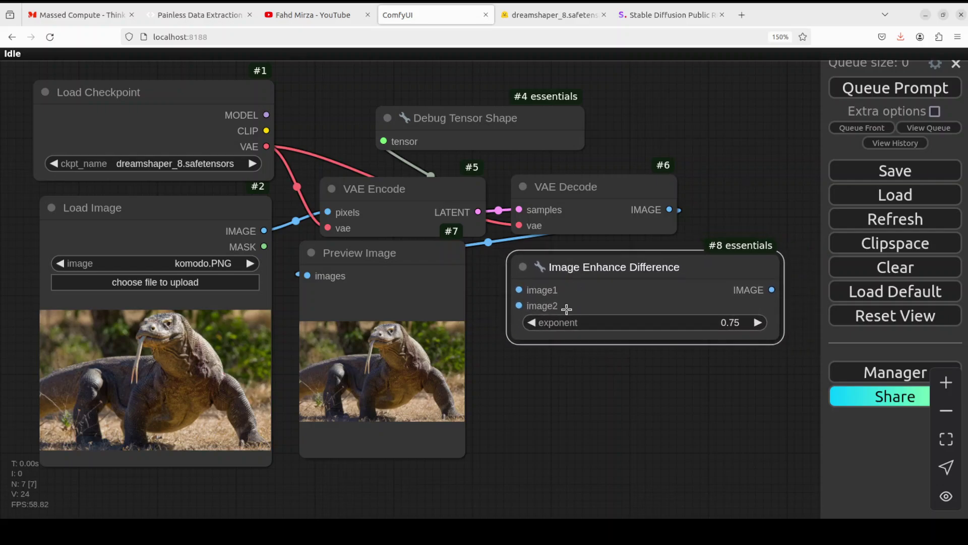
pyautogui.moveTo(264, 231); pyautogui.dragTo(518, 289)
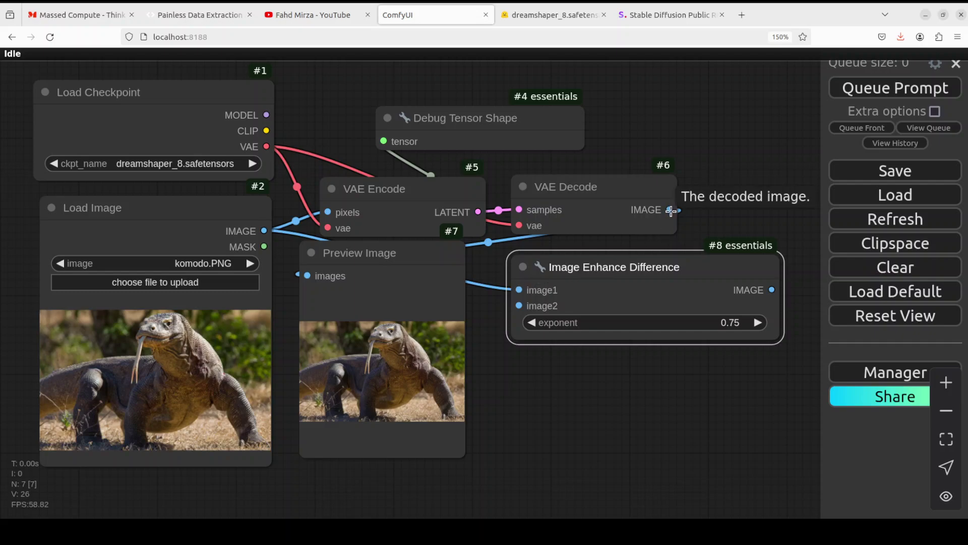
pyautogui.moveTo(671, 210); pyautogui.dragTo(518, 309)
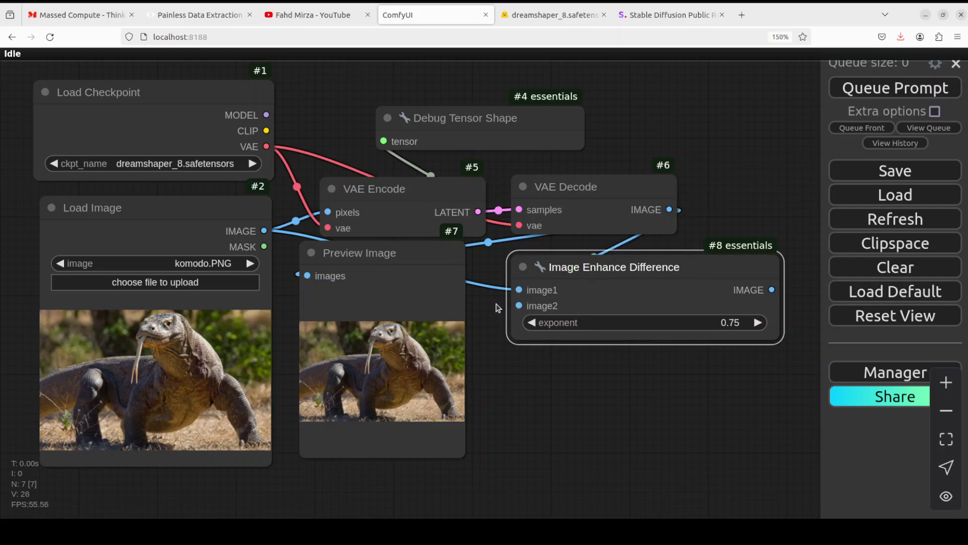
# Step: Move the Image Enhance Difference node up over VAE Decode to free the canvas space below
pyautogui.moveTo(628, 276); pyautogui.dragTo(717, 309)
pyautogui.moveTo(725, 376); pyautogui.dragTo(609, 157)
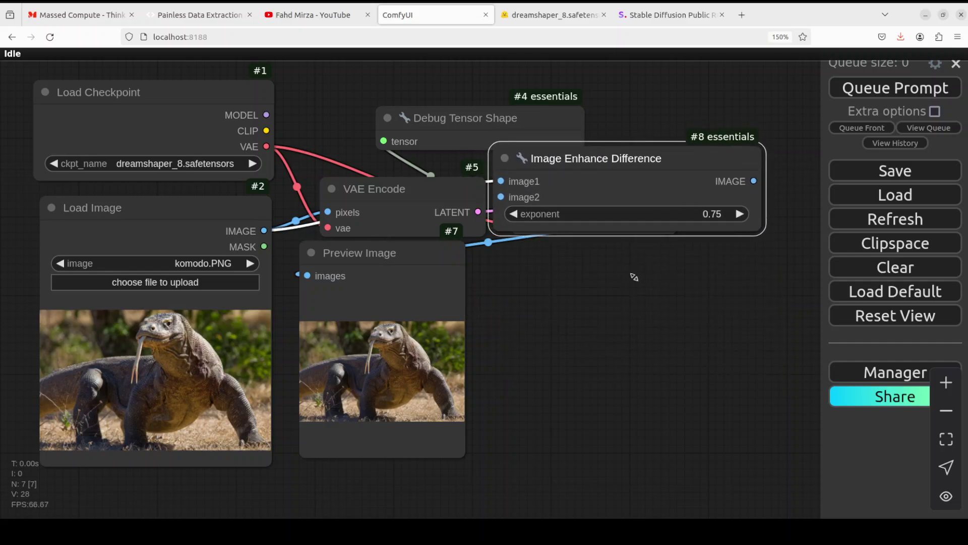
pyautogui.click(566, 284)
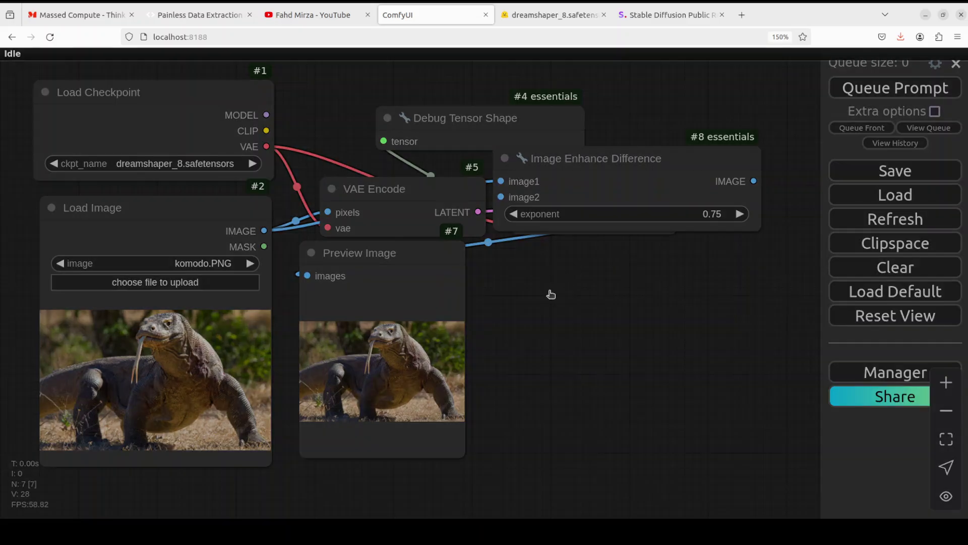
# Step: Add a second Preview Image node, connect Image Enhance Difference's IMAGE output to its images input, and run the workflow
pyautogui.doubleClick(550, 294)
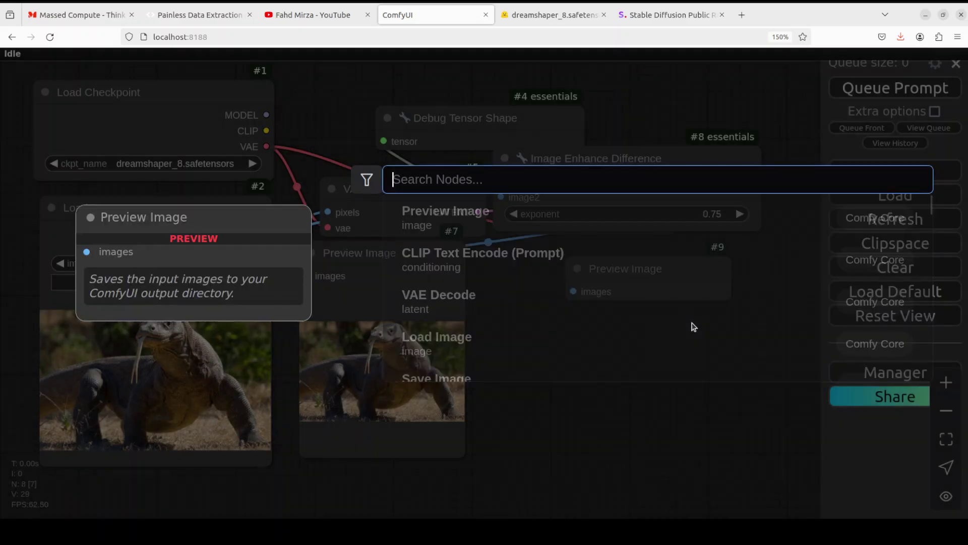
pyautogui.press('Return')
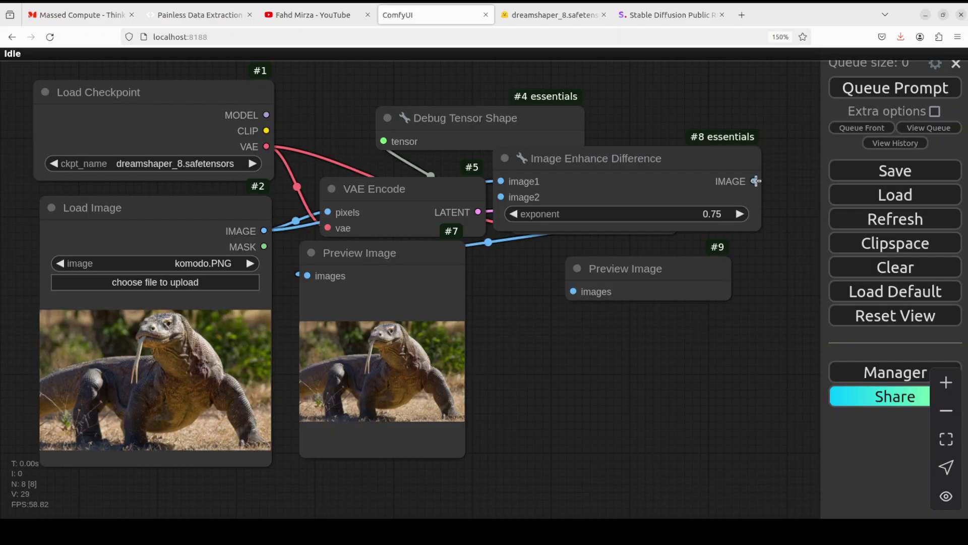
pyautogui.moveTo(754, 183); pyautogui.dragTo(574, 291)
pyautogui.click(890, 90)
# Step: Enlarge and reposition the difference's Preview Image node, and move Debug Tensor Shape clear of it
pyautogui.moveTo(623, 264); pyautogui.dragTo(571, 140)
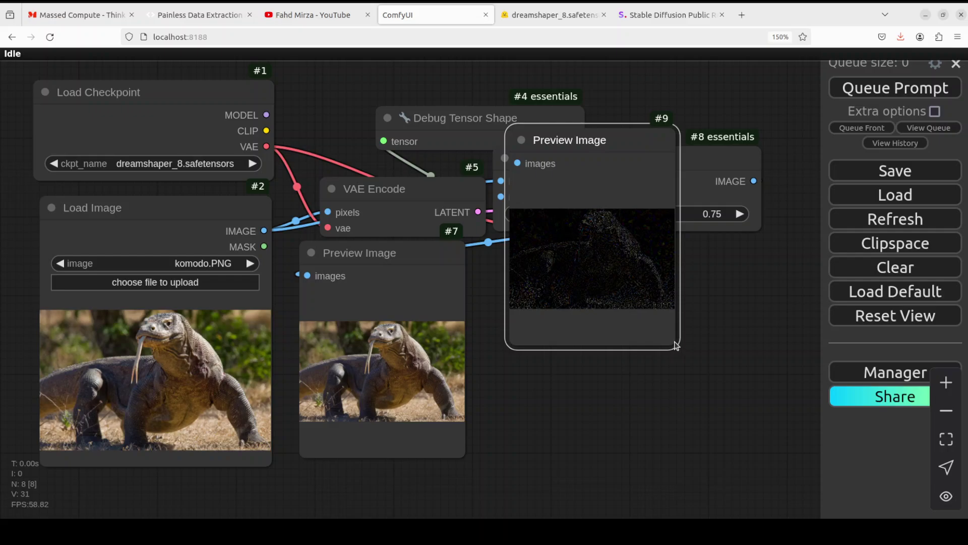
pyautogui.moveTo(676, 345); pyautogui.dragTo(798, 503)
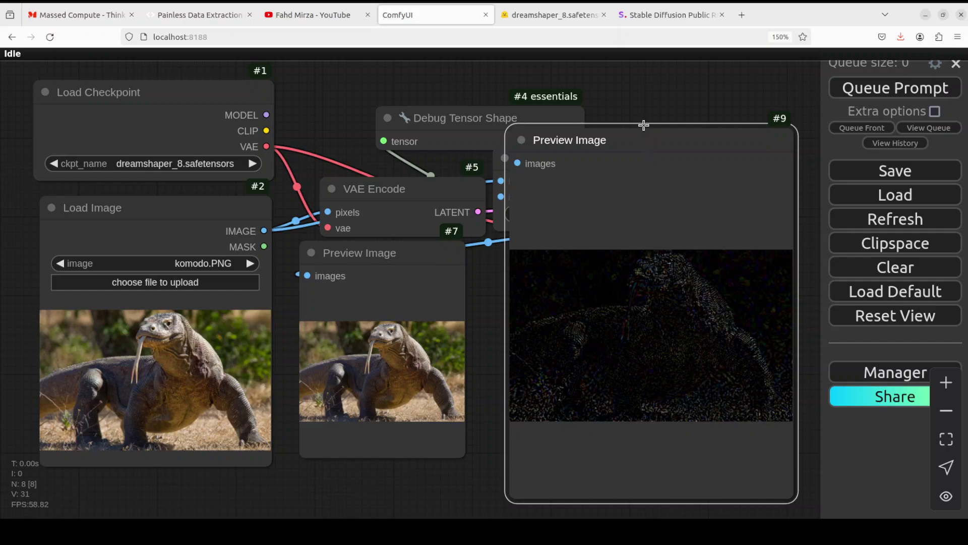
pyautogui.moveTo(644, 124); pyautogui.dragTo(632, 92)
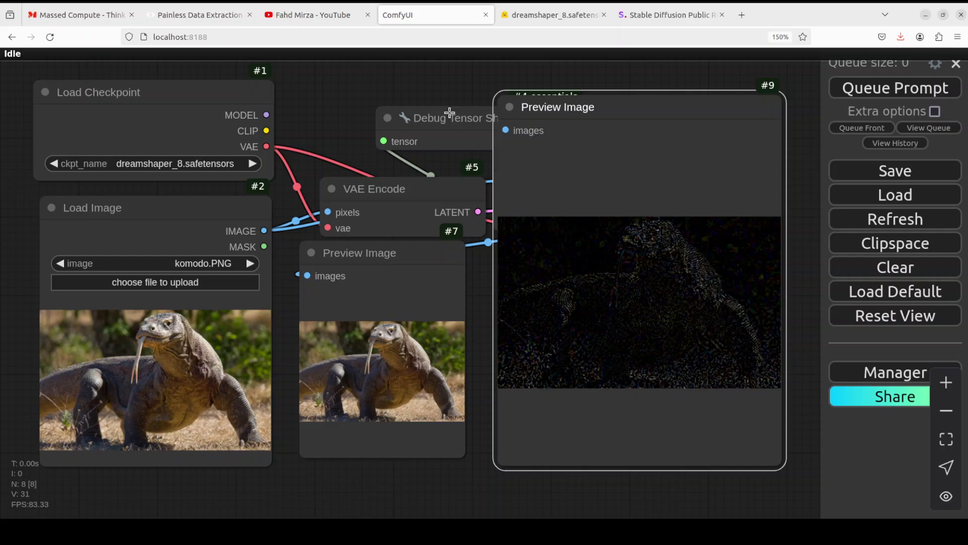
pyautogui.moveTo(449, 112); pyautogui.dragTo(362, 92)
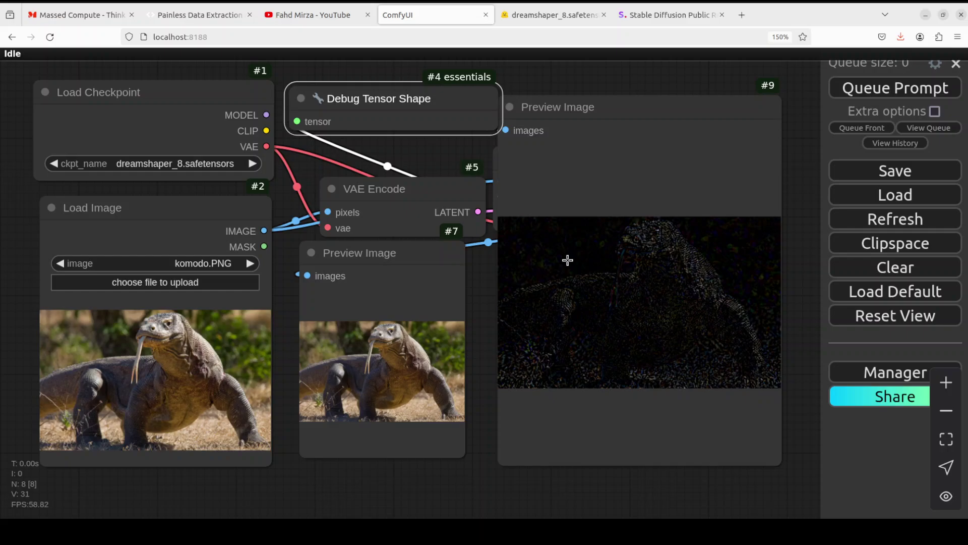
# Step: View the open AgentQL website and the YouTube channel page with its comfyui search results
pyautogui.click(183, 16)
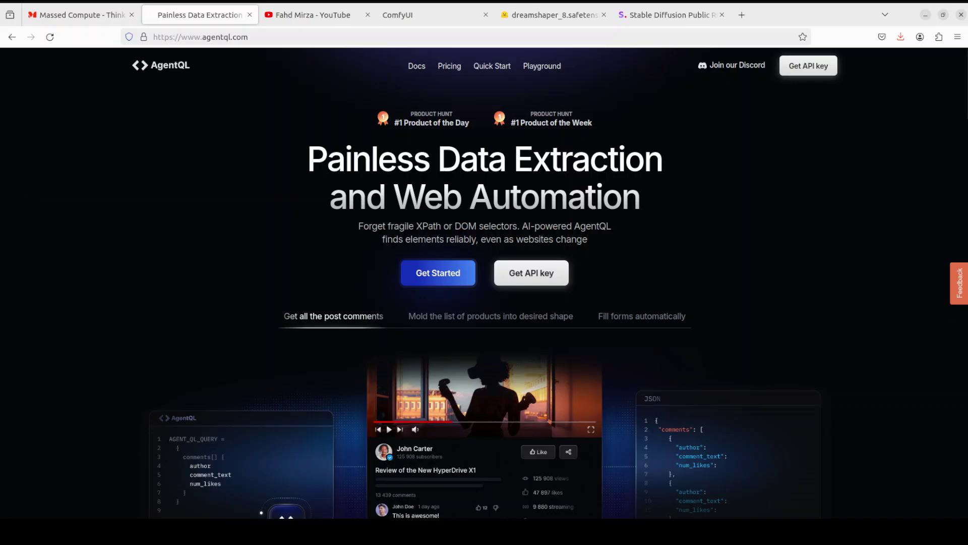
pyautogui.click(317, 17)
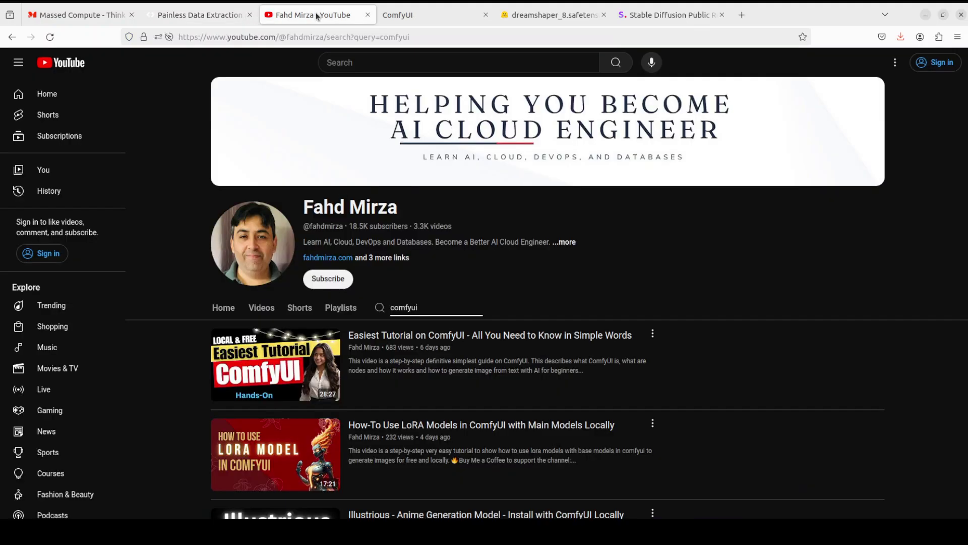